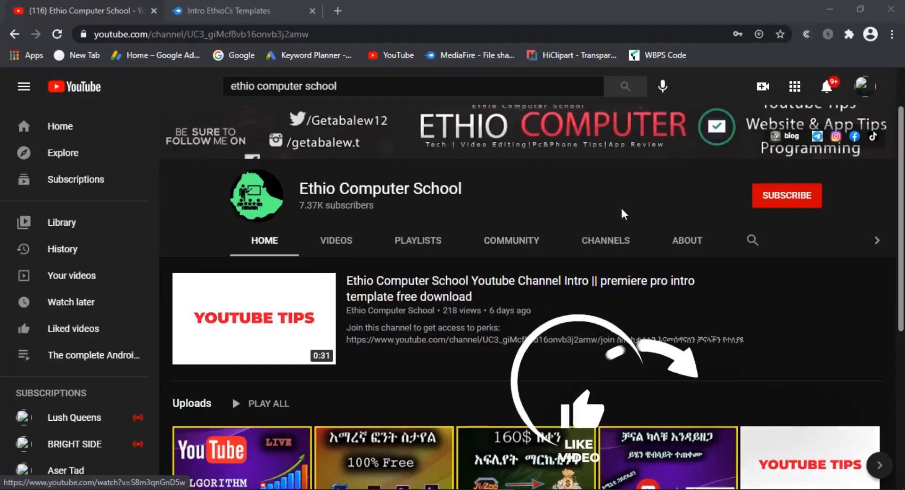
Subscribe to the Ethio Computer School channel with notifications set to All, and open the Intro EthioCs Templates download page.
{"action": "left_click", "coordinate": [762, 203]}
{"action": "left_click", "coordinate": [812, 195]}
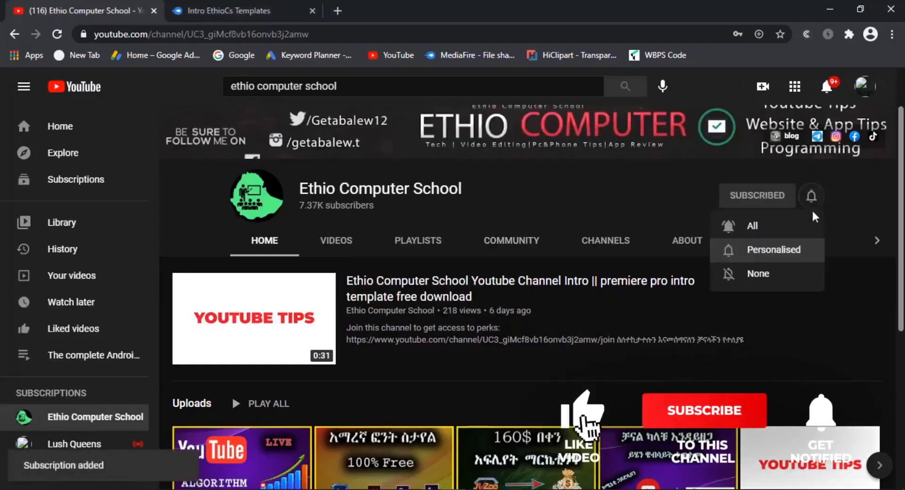
{"action": "left_click", "coordinate": [754, 227]}
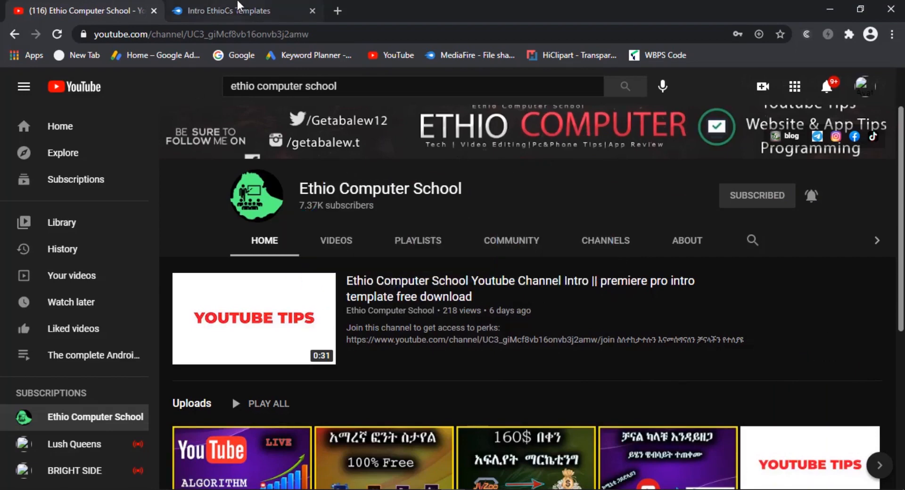
{"action": "left_click", "coordinate": [219, 10]}
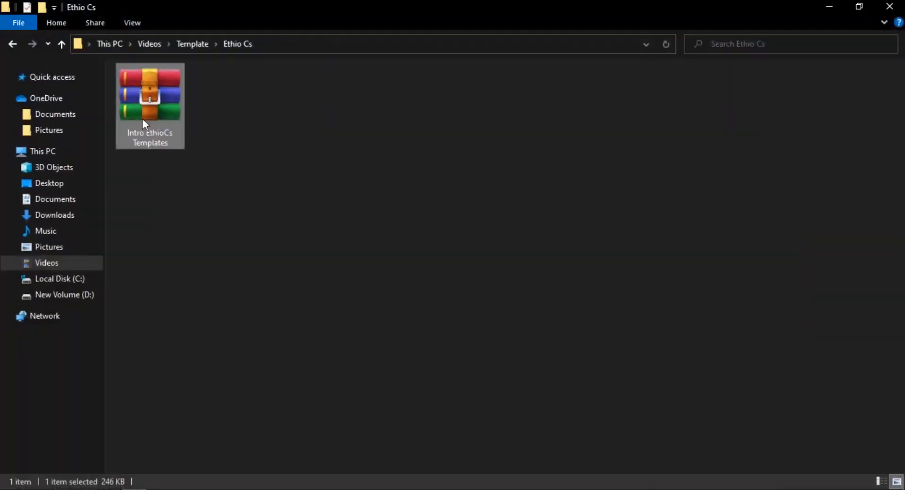
Extract the Intro EthioCs Templates archive into its current folder, entering the archive password and making it visible.
{"action": "mouse_move", "coordinate": [142, 120]}
{"action": "left_mouse_down"}
{"action": "mouse_move", "coordinate": [182, 122]}
{"action": "mouse_move", "coordinate": [374, 184]}
{"action": "mouse_move", "coordinate": [154, 109]}
{"action": "left_mouse_up"}
{"action": "right_click", "coordinate": [154, 110]}
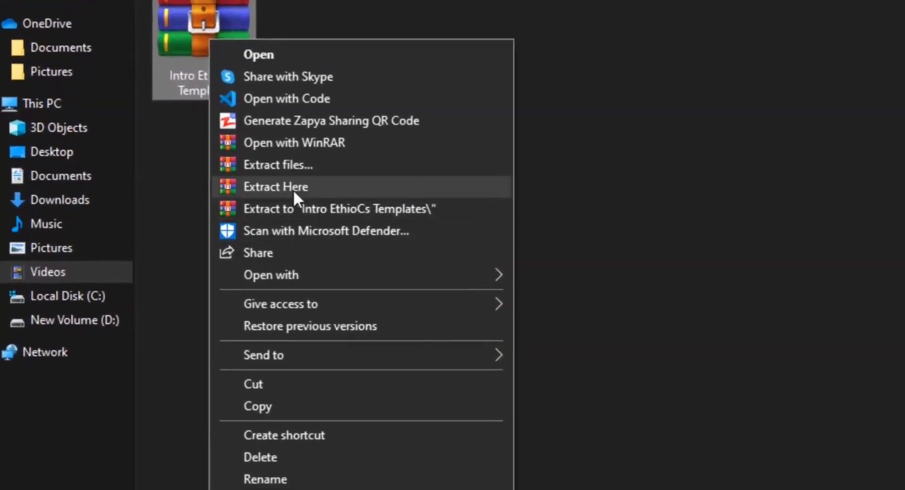
{"action": "left_click", "coordinate": [293, 189]}
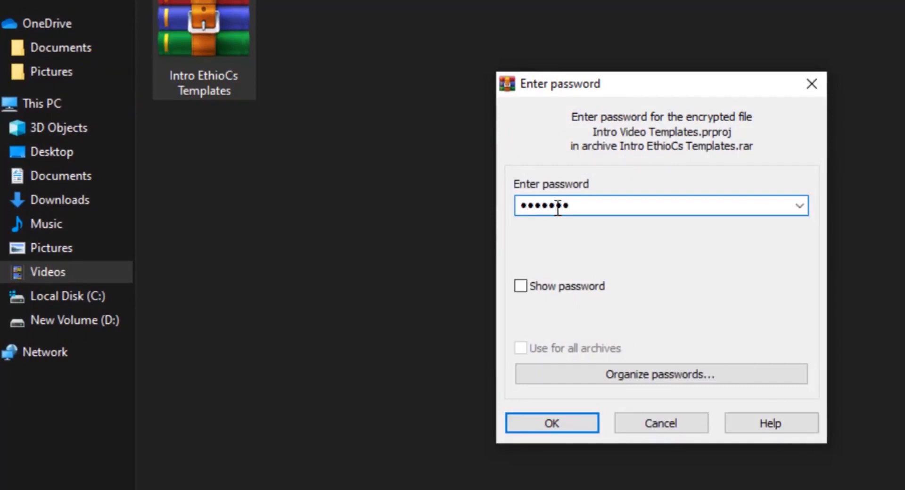
{"action": "left_click", "coordinate": [521, 285]}
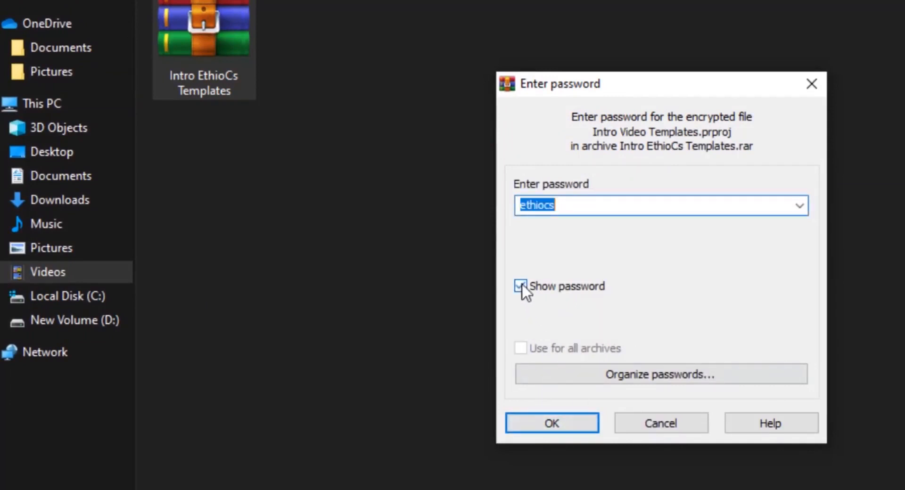
{"action": "left_click", "coordinate": [558, 418]}
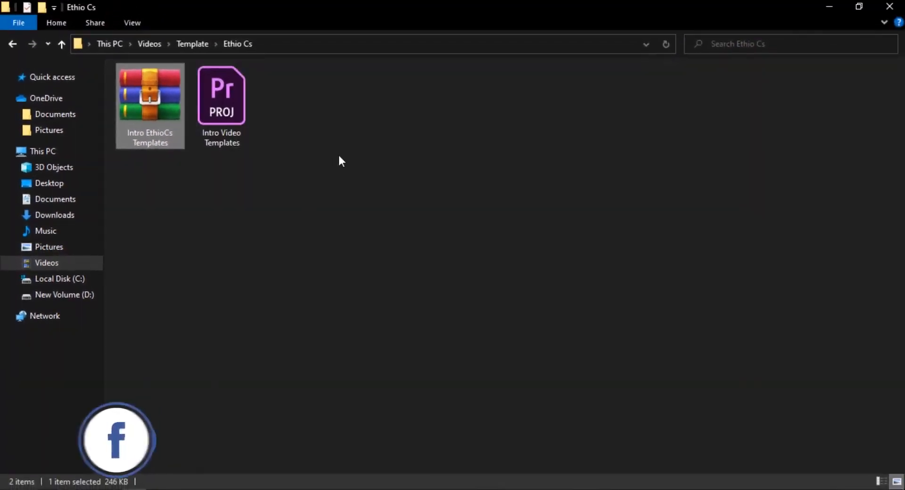
Open the extracted Intro Video Templates project in Adobe Premiere Pro.
{"action": "left_click_drag", "start_coordinate": [339, 157], "coordinate": [187, 76]}
{"action": "left_click", "coordinate": [404, 147]}
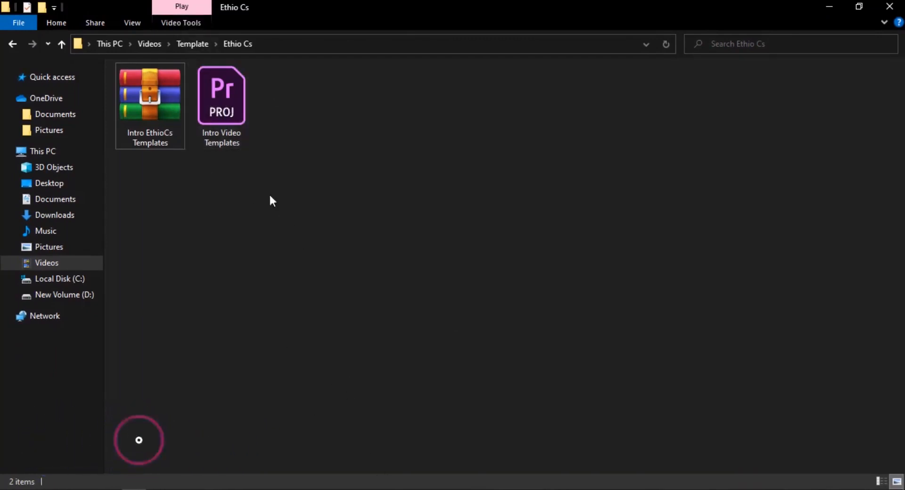
{"action": "double_click", "coordinate": [217, 112]}
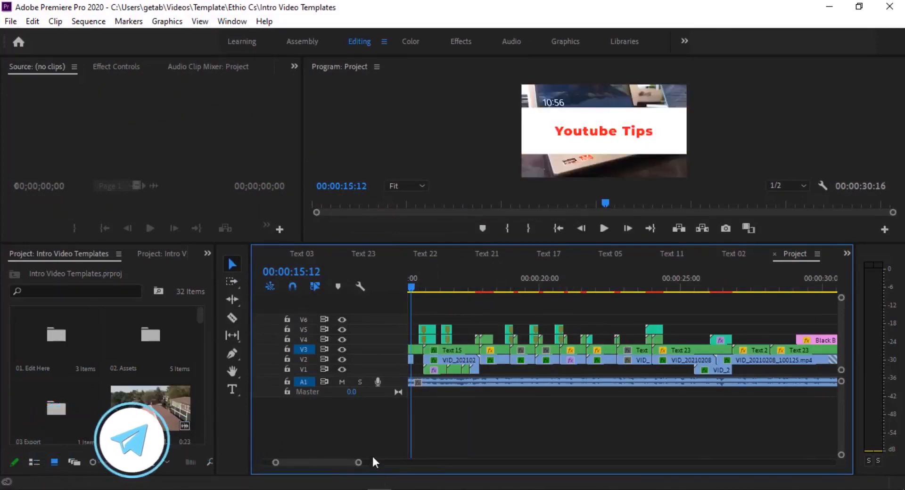
Return the playhead to the start of the Project sequence and look over the full length of its timeline.
{"action": "left_click_drag", "start_coordinate": [358, 464], "coordinate": [375, 464]}
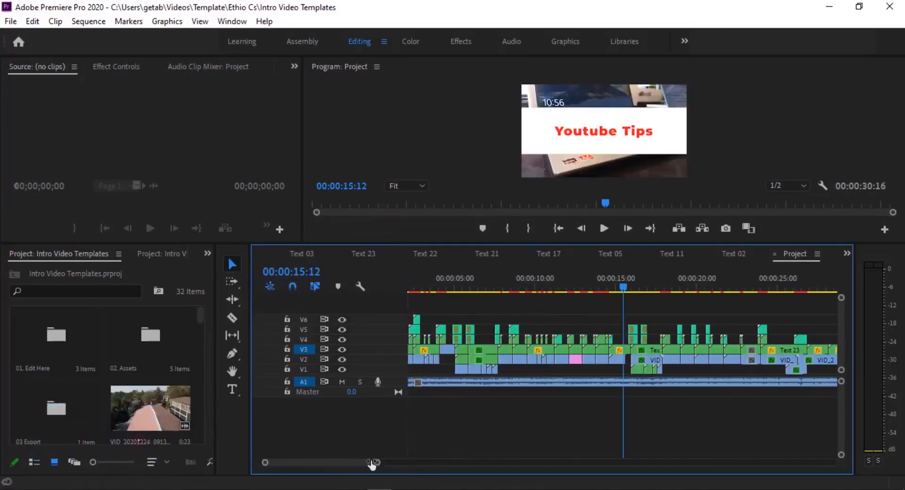
{"action": "left_click_drag", "start_coordinate": [621, 284], "coordinate": [364, 298]}
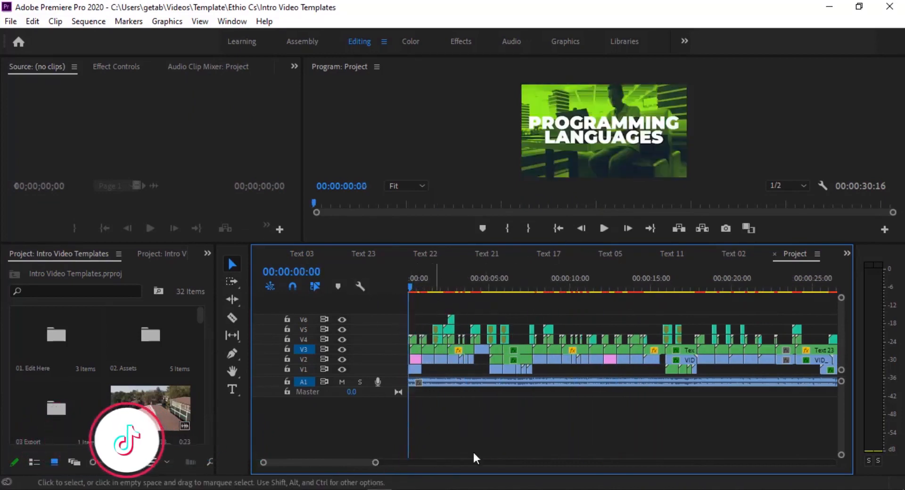
{"action": "left_click_drag", "start_coordinate": [376, 464], "coordinate": [417, 472]}
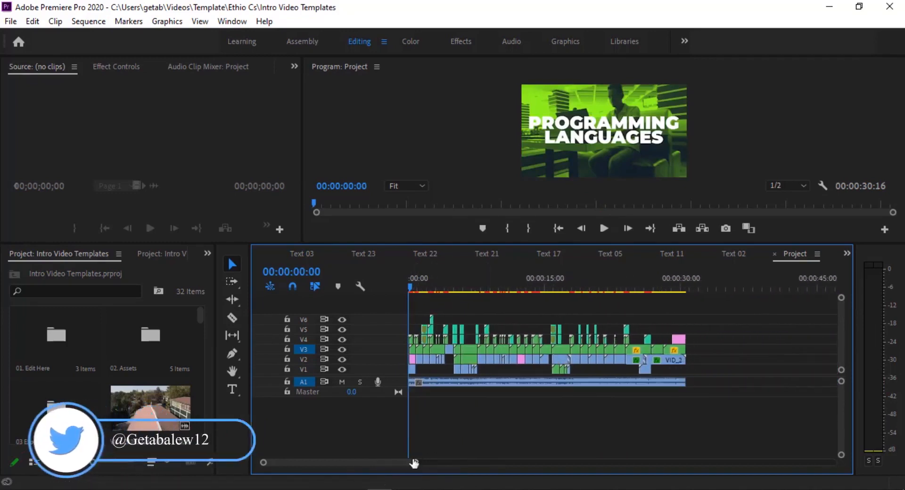
{"action": "left_click_drag", "start_coordinate": [417, 467], "coordinate": [358, 467]}
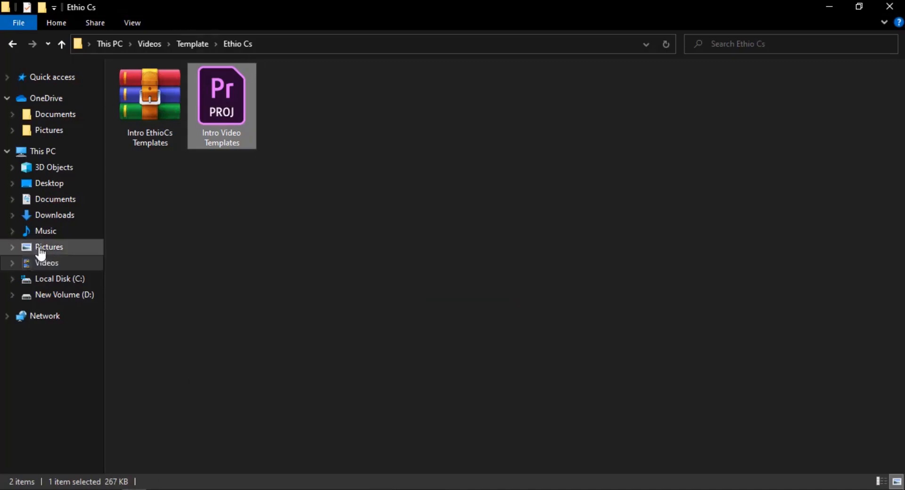
Try to import the FREE INTRO MUSIC (NON-COPYRIGHT) video from the Videos folder into the Premiere Pro project.
{"action": "left_click", "coordinate": [47, 264]}
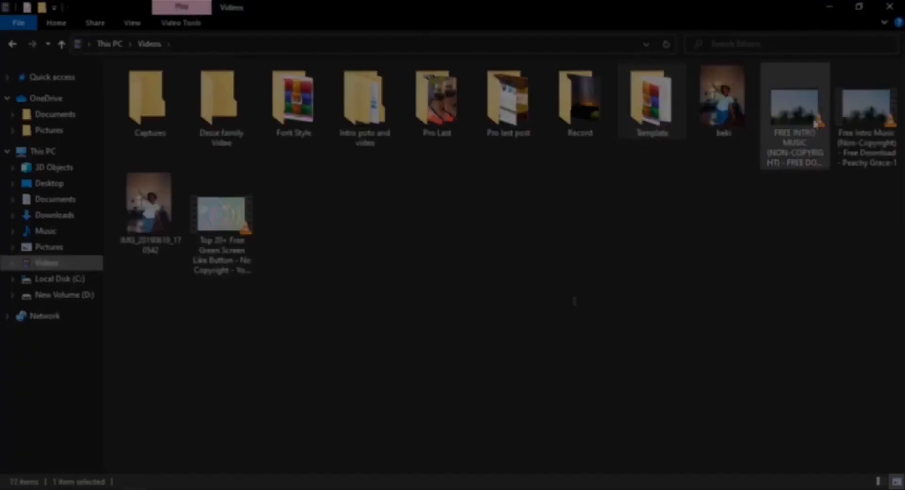
{"action": "left_click", "coordinate": [810, 88]}
{"action": "left_click_drag", "start_coordinate": [792, 115], "coordinate": [98, 412]}
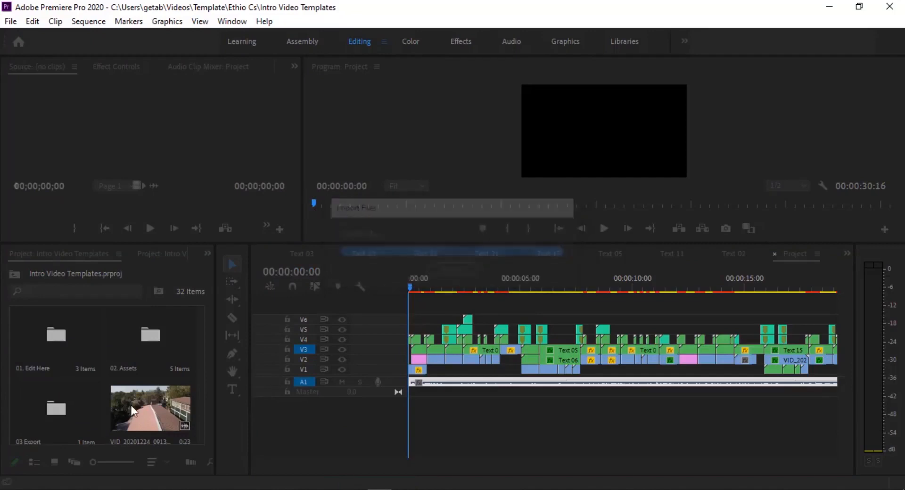
{"action": "left_click", "coordinate": [460, 322]}
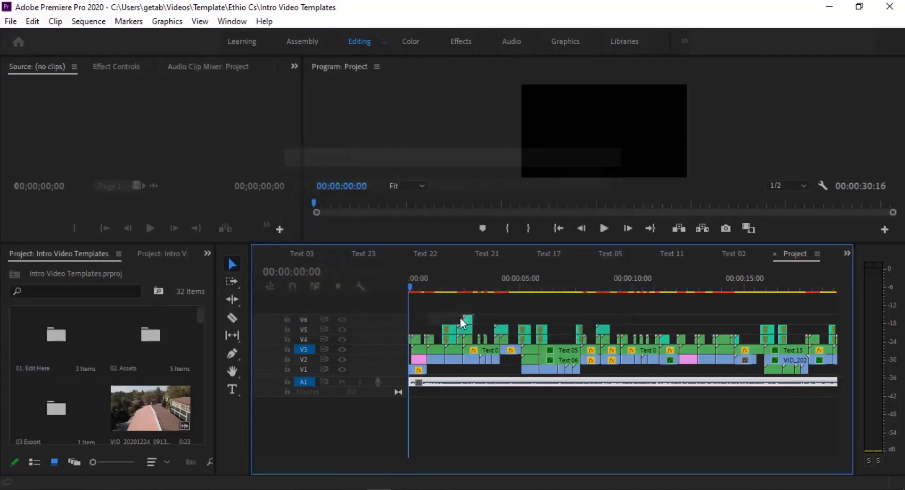
Look through the folders, video clips and images among the project's media items.
{"action": "scroll", "coordinate": [118, 398], "scroll_direction": "down", "scroll_amount": 1}
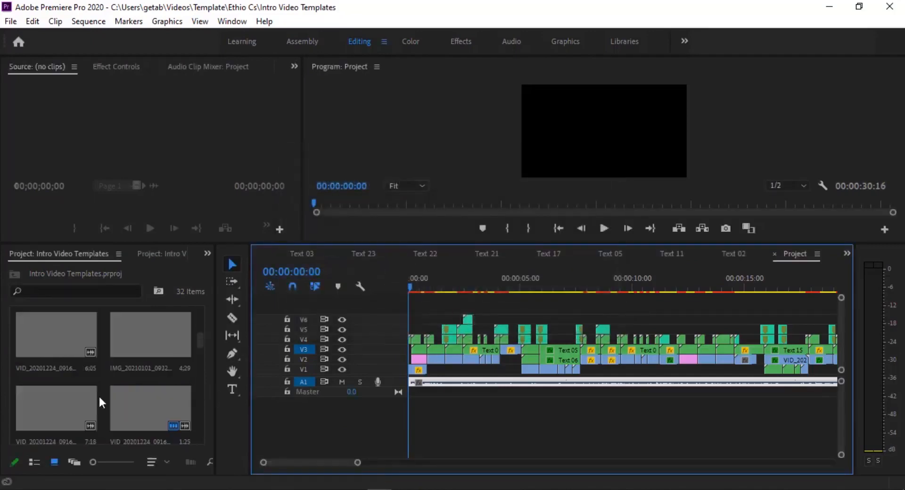
{"action": "scroll", "coordinate": [212, 395], "scroll_direction": "up", "scroll_amount": 2}
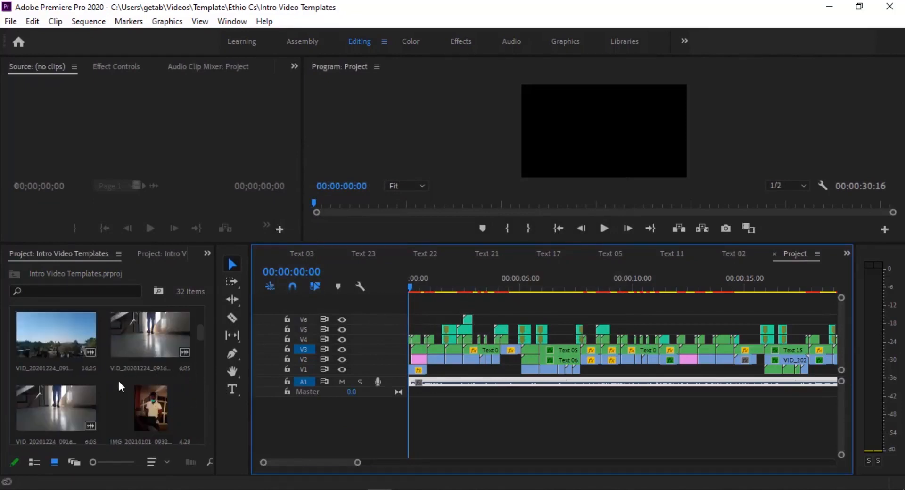
{"action": "scroll", "coordinate": [118, 380], "scroll_direction": "up", "scroll_amount": 1}
{"action": "scroll", "coordinate": [118, 380], "scroll_direction": "down", "scroll_amount": 1}
{"action": "scroll", "coordinate": [118, 380], "scroll_direction": "up", "scroll_amount": 1}
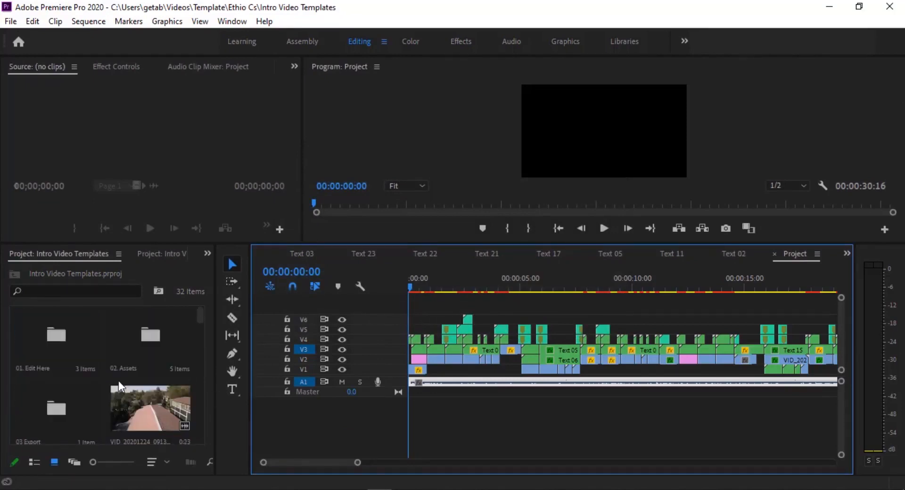
{"action": "scroll", "coordinate": [118, 384], "scroll_direction": "down", "scroll_amount": 2}
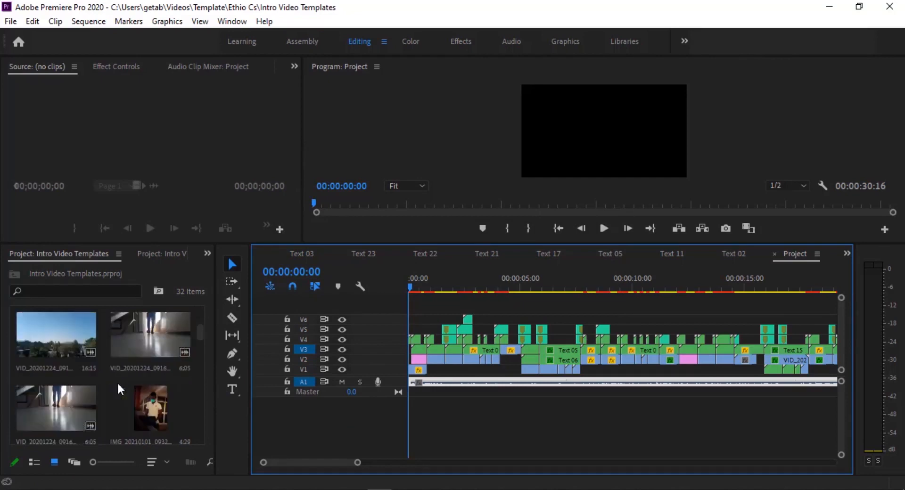
{"action": "scroll", "coordinate": [119, 383], "scroll_direction": "up", "scroll_amount": 1}
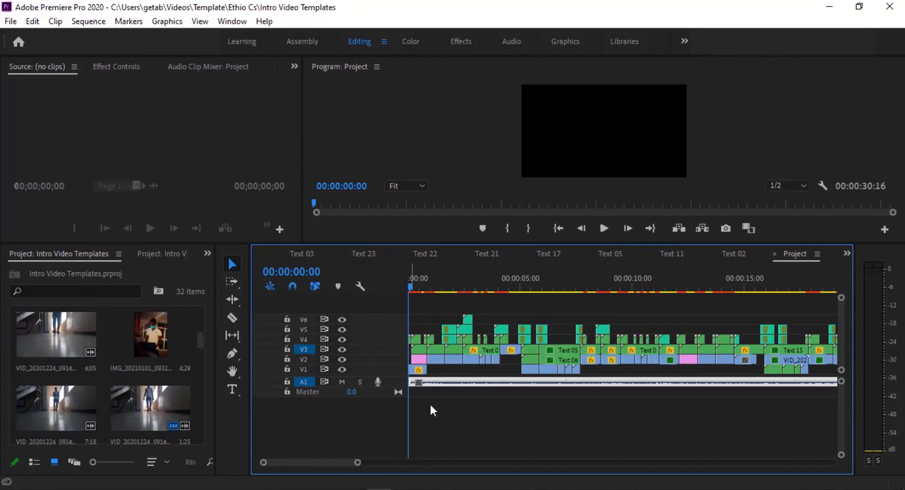
Close all the open Text sequences and one of the Final Export sequences in the timeline.
{"action": "left_click_drag", "start_coordinate": [357, 465], "coordinate": [500, 473]}
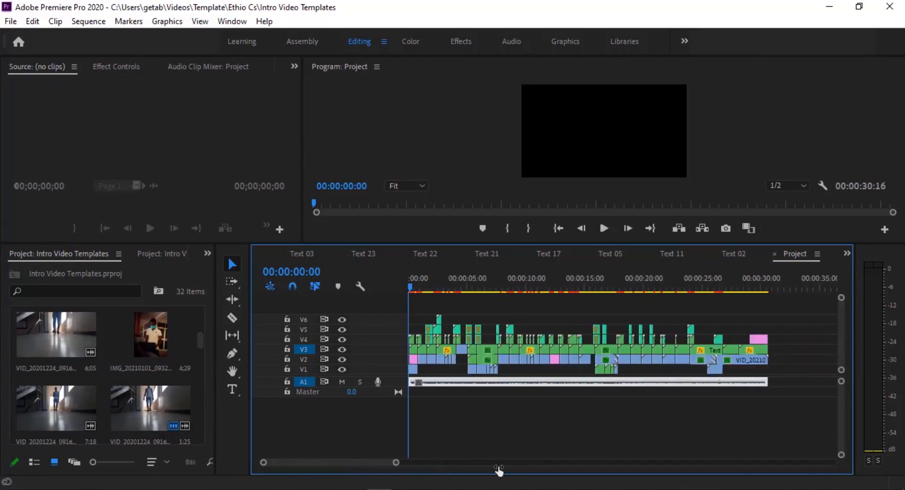
{"action": "left_click", "coordinate": [713, 254]}
{"action": "left_click", "coordinate": [646, 253]}
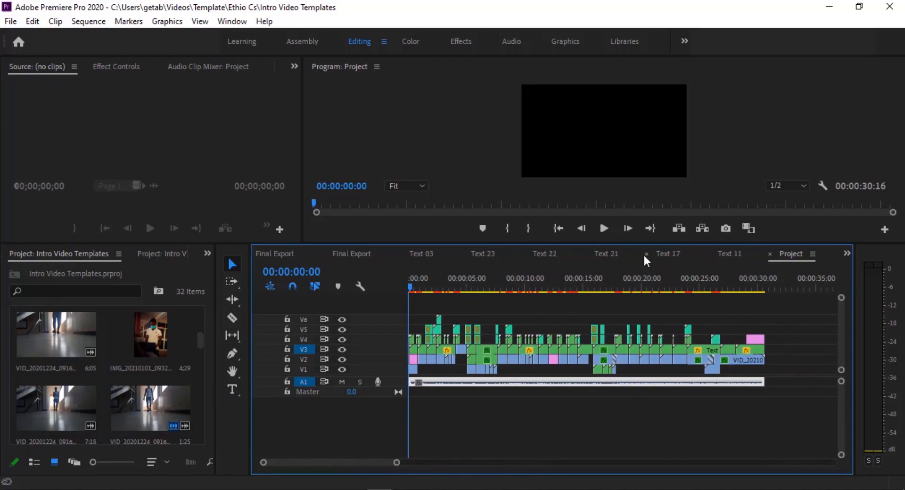
{"action": "left_click", "coordinate": [646, 254]}
{"action": "left_click", "coordinate": [645, 254]}
{"action": "left_click", "coordinate": [645, 254]}
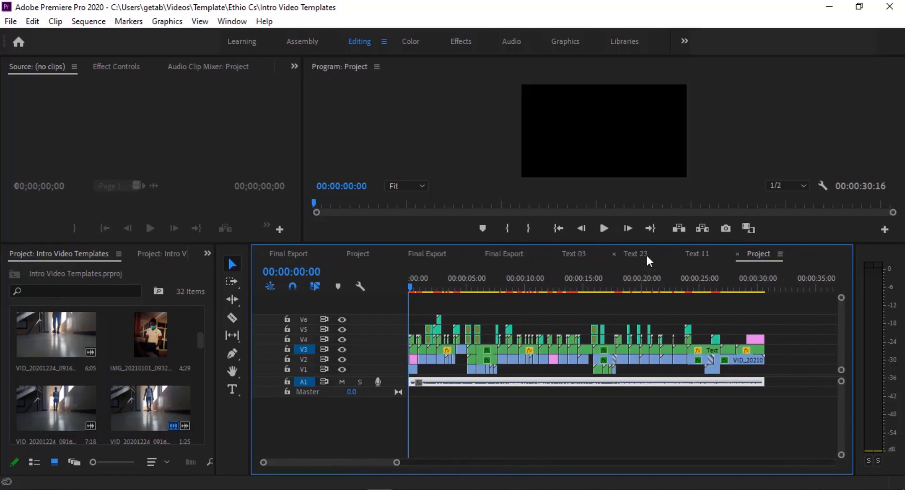
{"action": "left_click", "coordinate": [614, 254]}
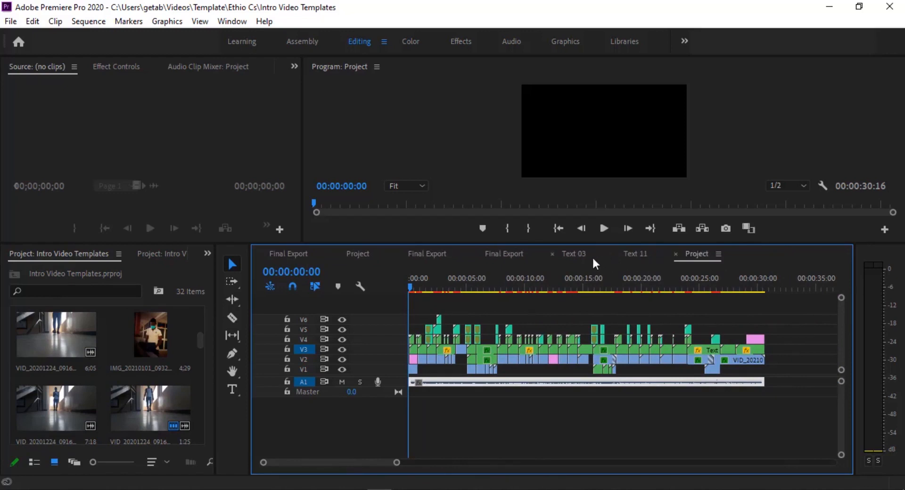
{"action": "left_click", "coordinate": [553, 254]}
{"action": "left_click", "coordinate": [552, 254]}
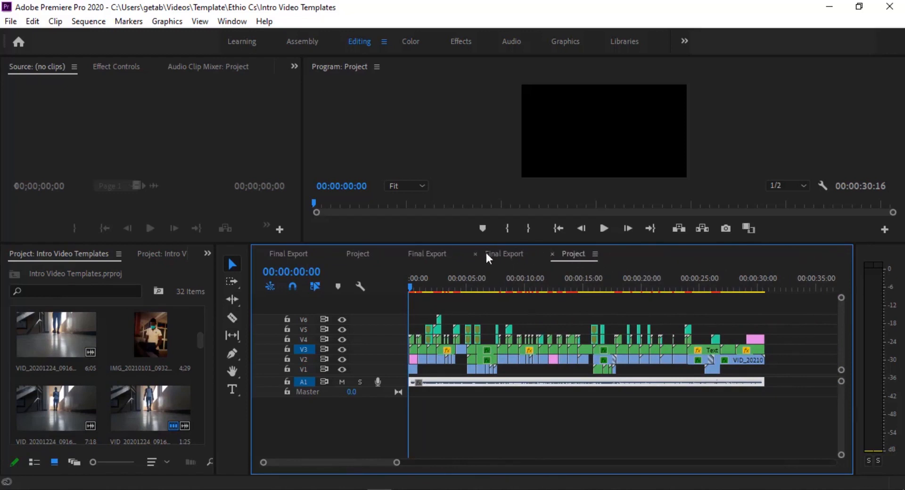
{"action": "left_click", "coordinate": [475, 254]}
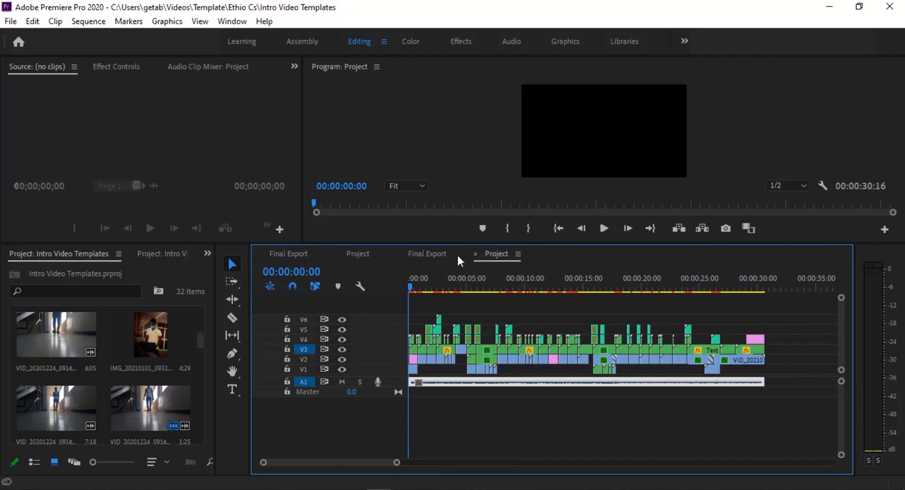
Display the first Final Export sequence and open its nested Project sequence in the timeline.
{"action": "left_click", "coordinate": [300, 253]}
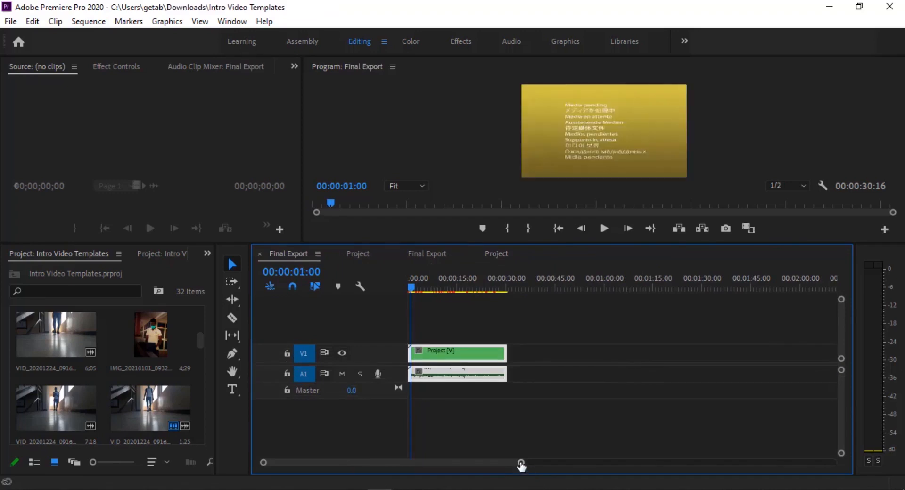
{"action": "left_click_drag", "start_coordinate": [521, 463], "coordinate": [547, 463]}
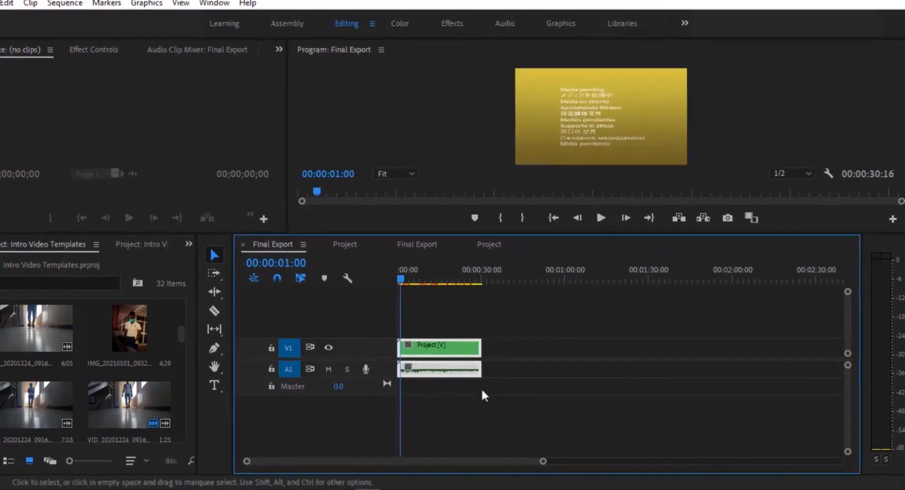
{"action": "double_click", "coordinate": [324, 287]}
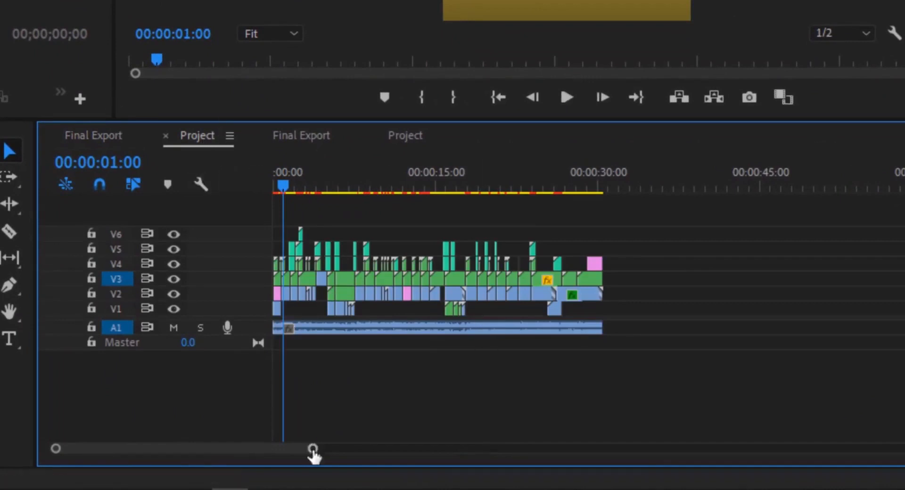
Examine the opening seconds of the Project sequence, selecting the audio clip on A1 and the first video clip on V1.
{"action": "left_click_drag", "start_coordinate": [313, 451], "coordinate": [222, 465]}
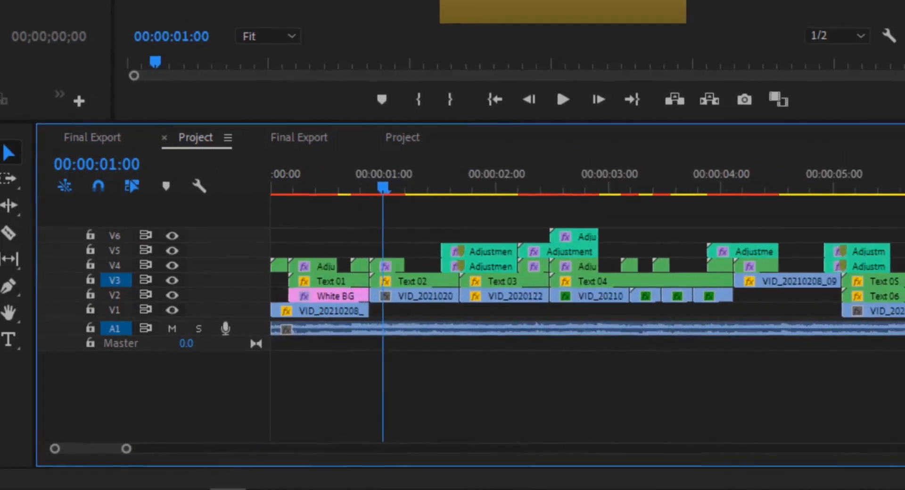
{"action": "left_click_drag", "start_coordinate": [820, 328], "coordinate": [826, 315]}
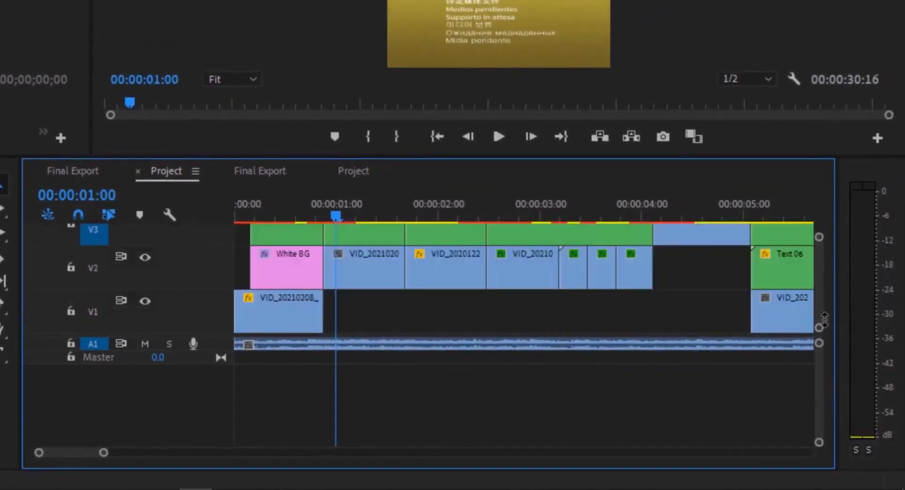
{"action": "left_click_drag", "start_coordinate": [825, 362], "coordinate": [823, 349]}
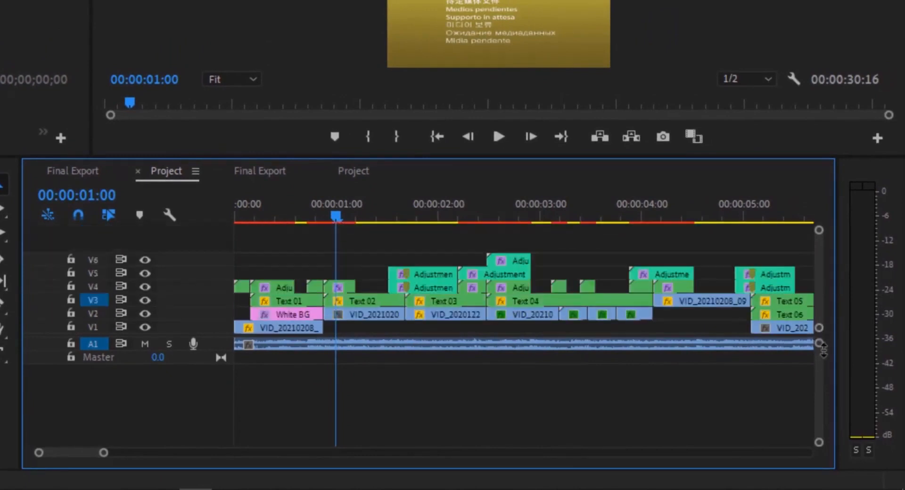
{"action": "left_click", "coordinate": [298, 344]}
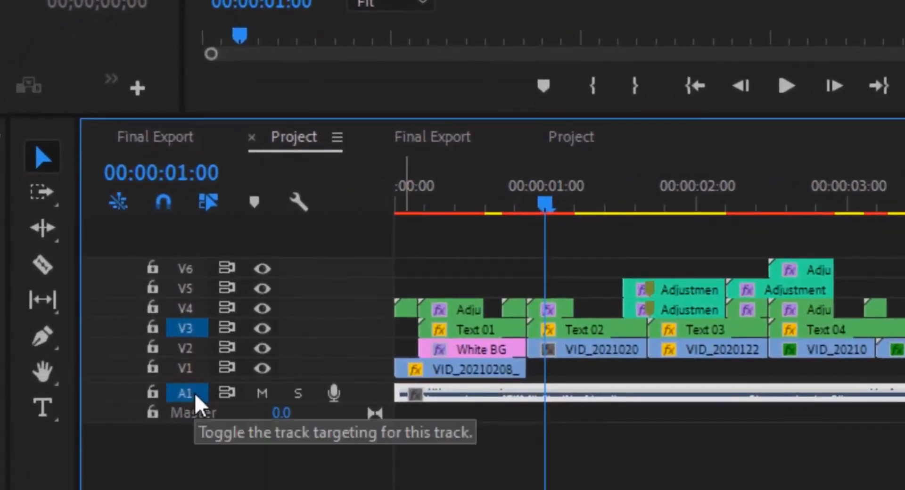
{"action": "left_click", "coordinate": [491, 370]}
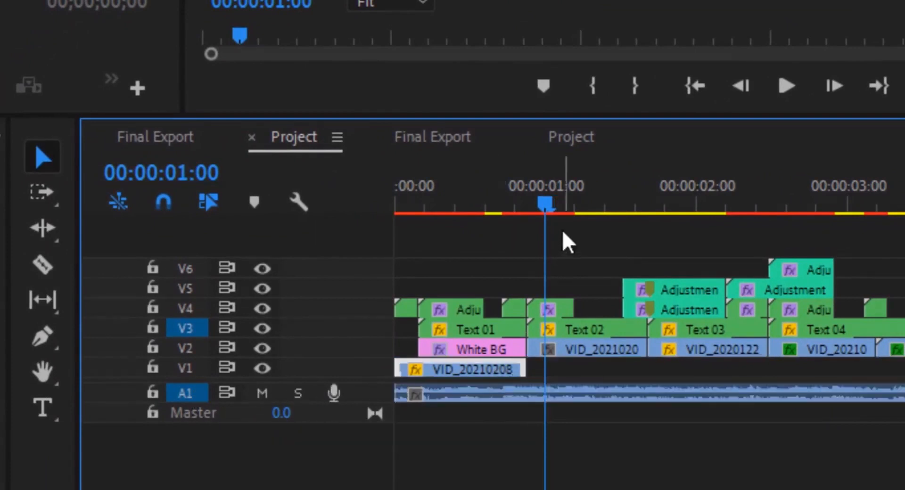
Move the Project sequence playhead to 00:00:00:18 and open VID_20201224_091603 - Copy.mp4 from the media items in the Source monitor.
{"action": "left_click_drag", "start_coordinate": [550, 200], "coordinate": [504, 203]}
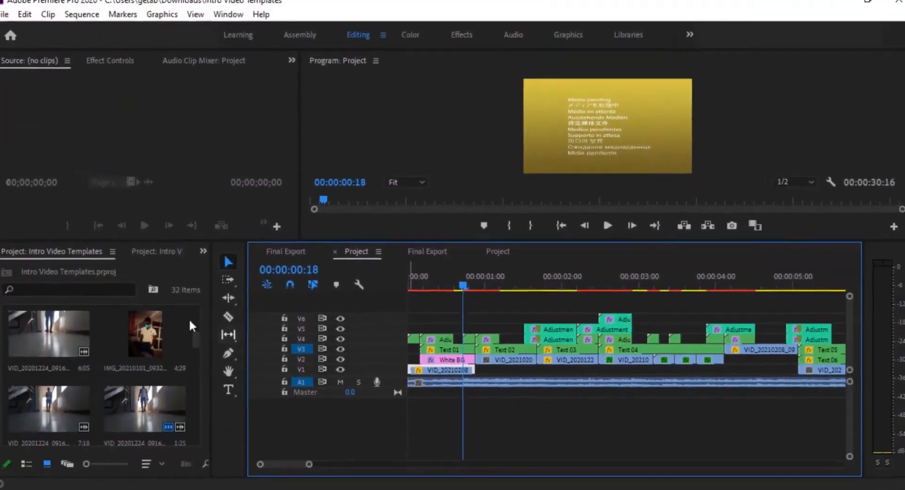
{"action": "scroll", "coordinate": [94, 358], "scroll_direction": "up", "scroll_amount": 3}
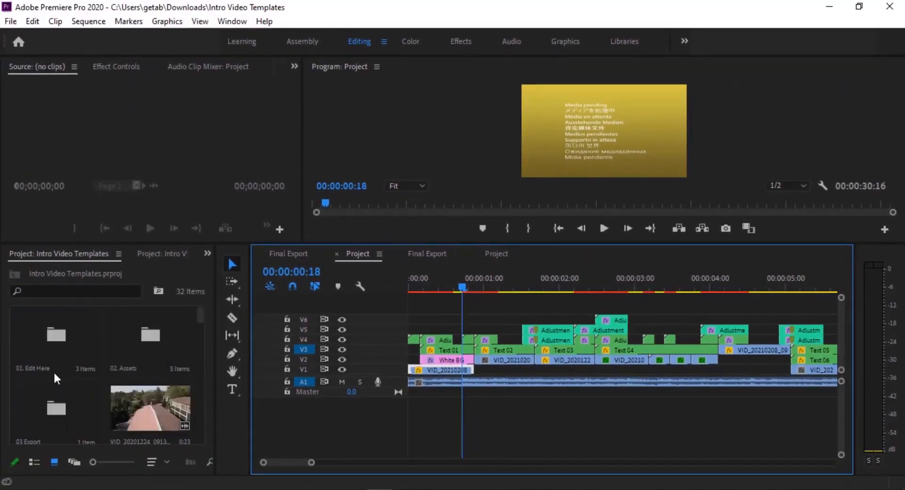
{"action": "scroll", "coordinate": [118, 372], "scroll_direction": "down", "scroll_amount": 3}
{"action": "scroll", "coordinate": [131, 374], "scroll_direction": "up", "scroll_amount": 2}
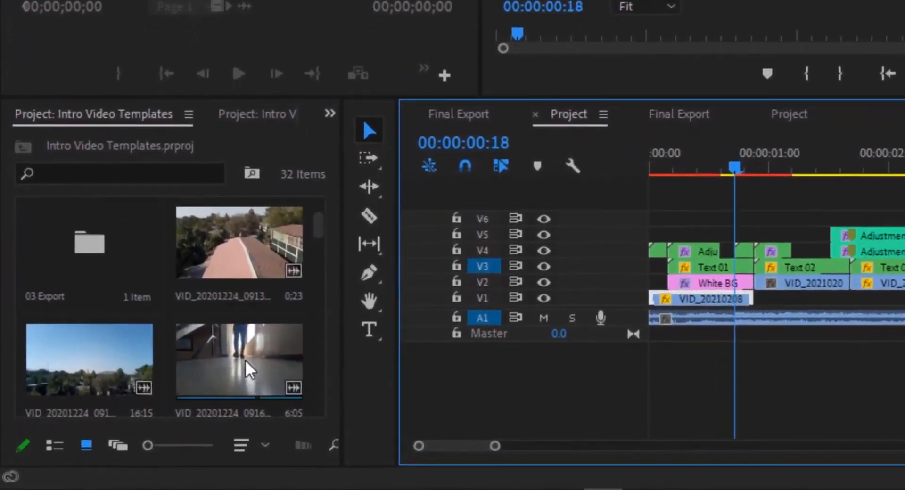
{"action": "double_click", "coordinate": [220, 366]}
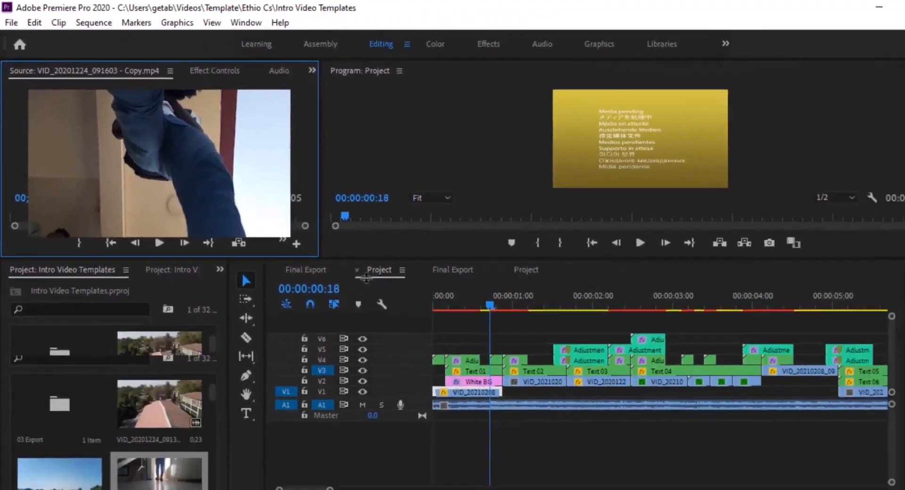
Enlarge the Source and Program monitors by shifting the boundary between them and the timeline.
{"action": "left_click_drag", "start_coordinate": [366, 278], "coordinate": [528, 307]}
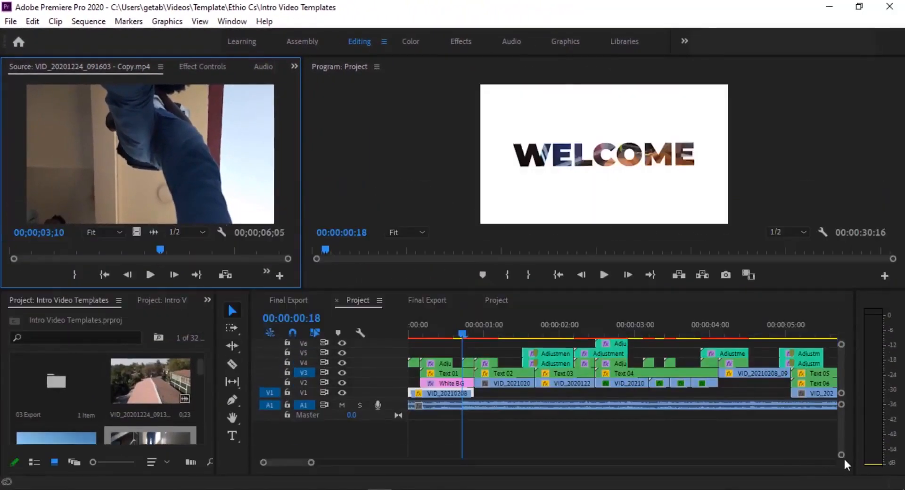
{"action": "left_click", "coordinate": [845, 463]}
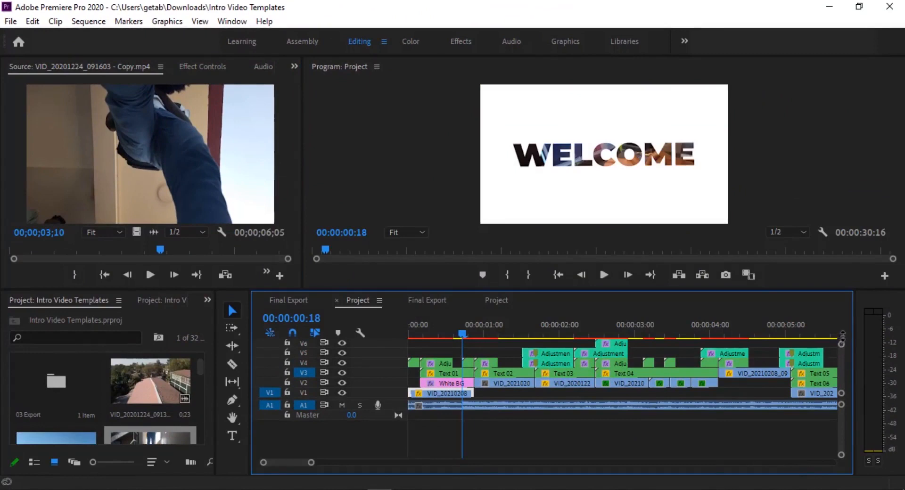
{"action": "left_click_drag", "start_coordinate": [513, 290], "coordinate": [515, 307]}
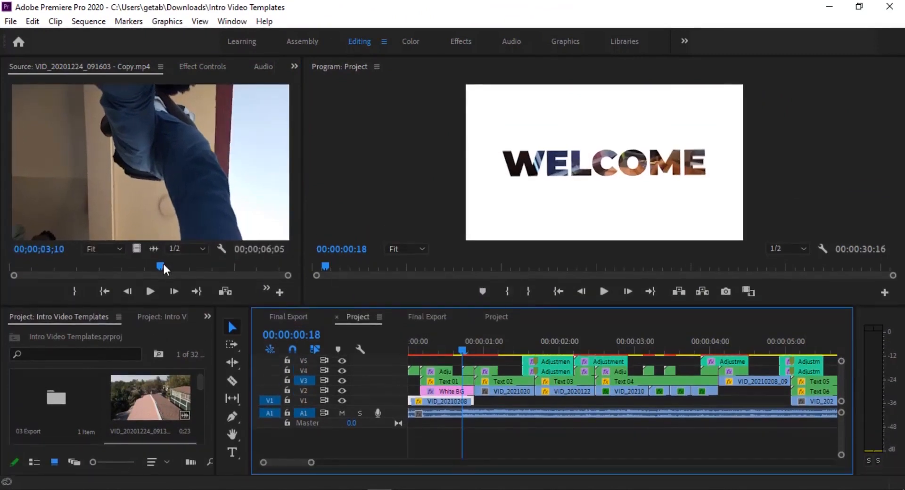
Mark the source clip VID_20201224_091603 - Copy.mp4 in at 00;00;00;00 and out at 00;00;02;01.
{"action": "left_click_drag", "start_coordinate": [164, 265], "coordinate": [62, 265]}
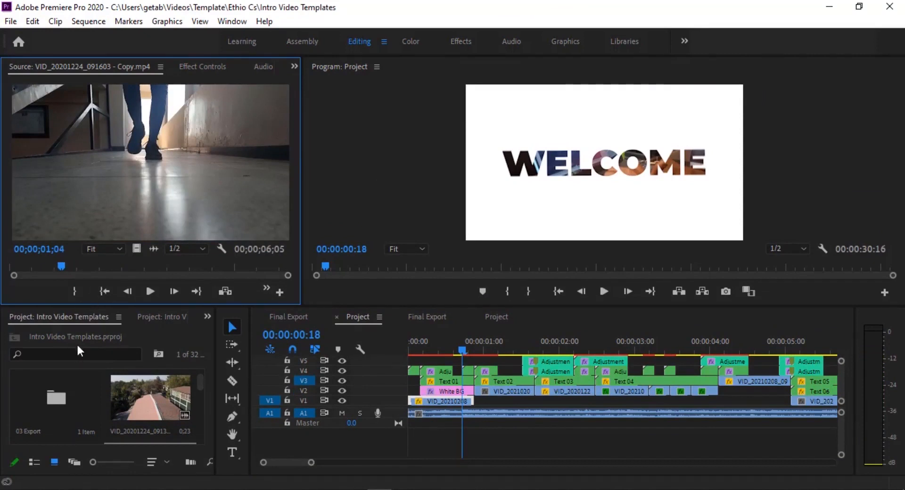
{"action": "left_click_drag", "start_coordinate": [61, 266], "coordinate": [7, 274]}
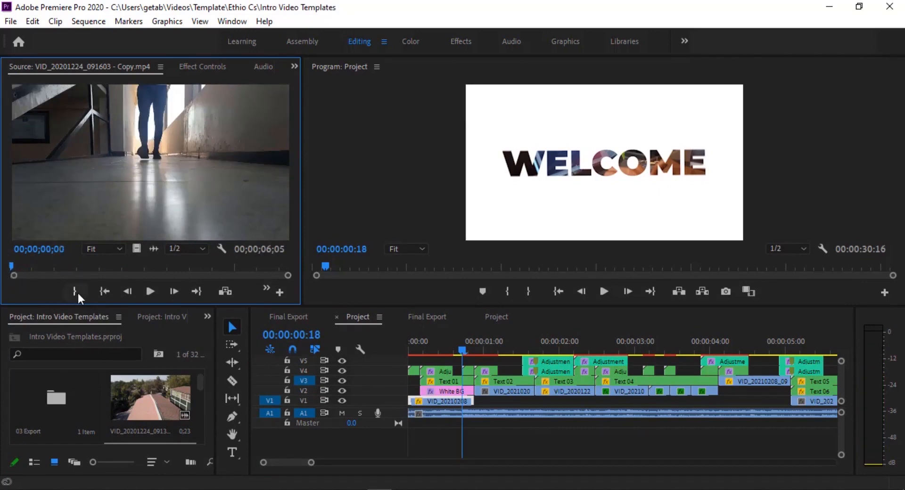
{"action": "left_click", "coordinate": [55, 284]}
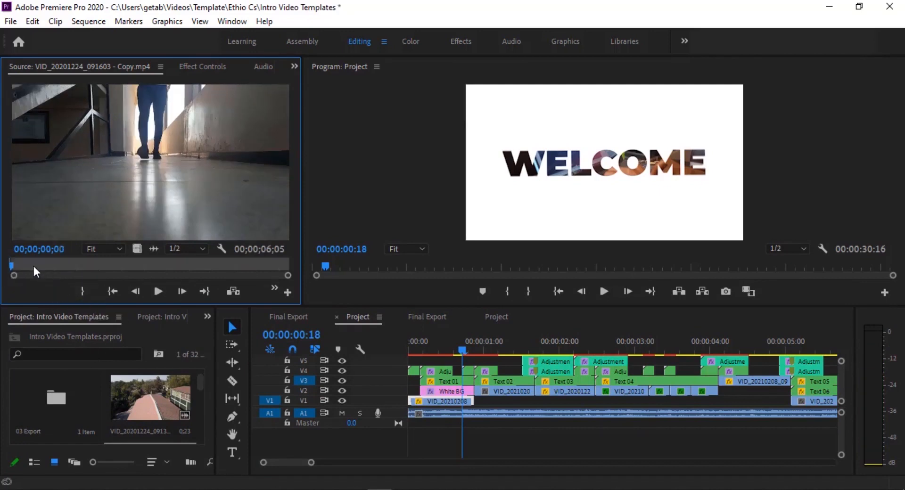
{"action": "key", "text": "space"}
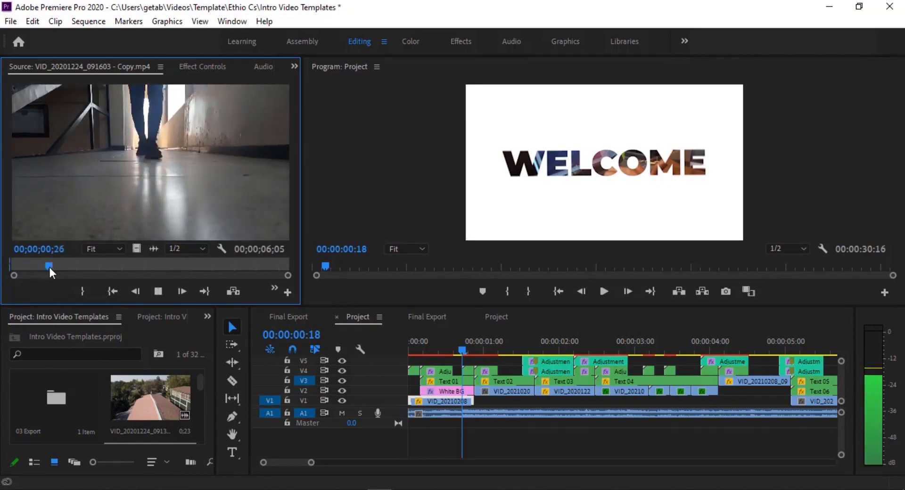
{"action": "key", "text": "space"}
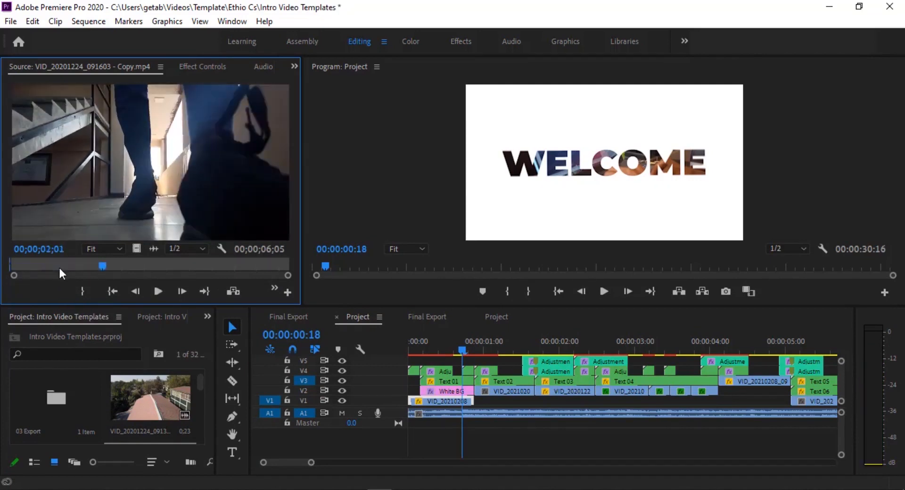
{"action": "left_click", "coordinate": [79, 284]}
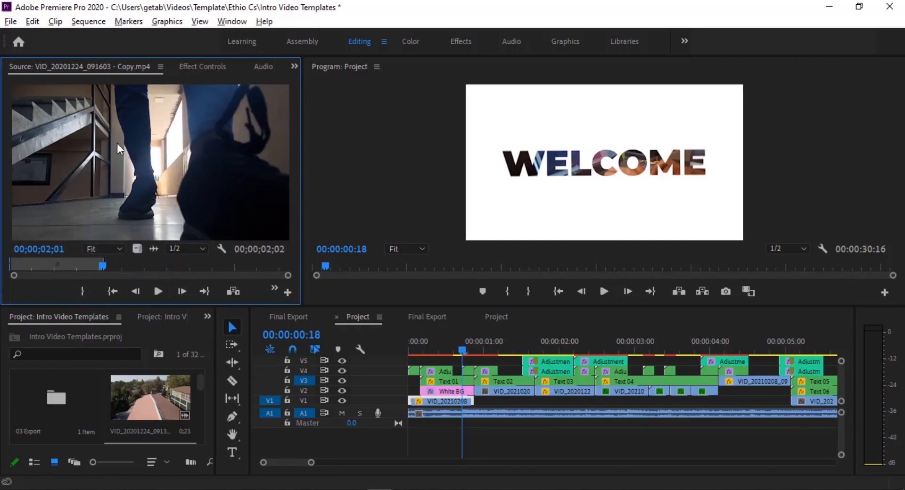
Try to replace the first video clip on V1 with the marked source range and check the frame at 00:00:00:09.
{"action": "left_click_drag", "start_coordinate": [387, 376], "coordinate": [433, 401]}
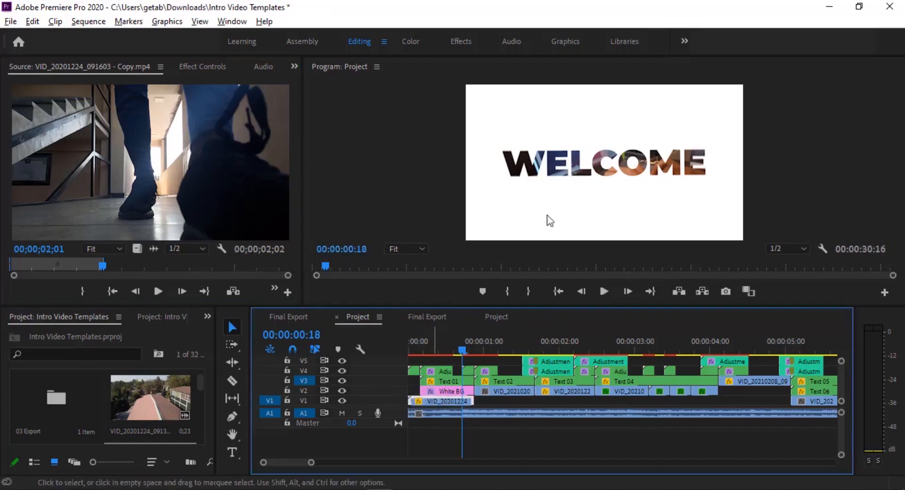
{"action": "left_click_drag", "start_coordinate": [465, 348], "coordinate": [437, 346]}
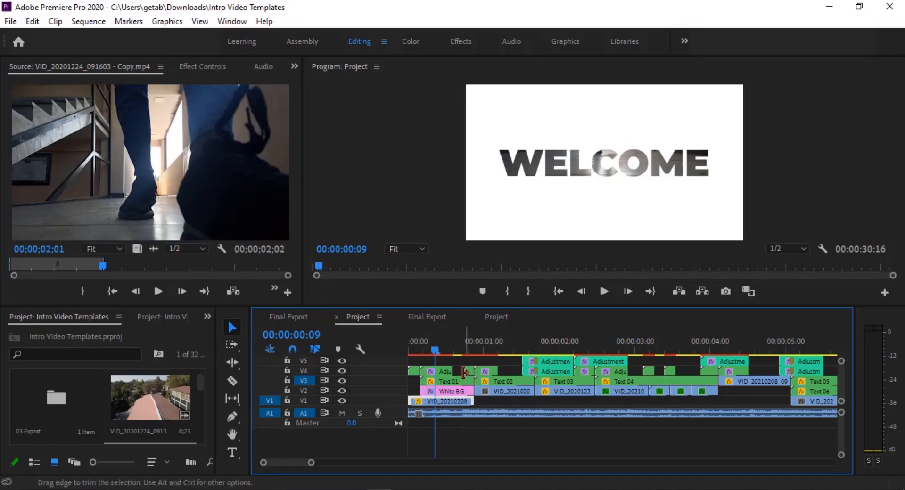
Select the V2 clip beneath Text 02 at 00:00:01:03, then find VID_20210101_094519.mp4 in the media items and open it in the Source monitor.
{"action": "left_click_drag", "start_coordinate": [435, 351], "coordinate": [493, 351]}
{"action": "left_click", "coordinate": [504, 392]}
{"action": "scroll", "coordinate": [167, 425], "scroll_direction": "down", "scroll_amount": 2}
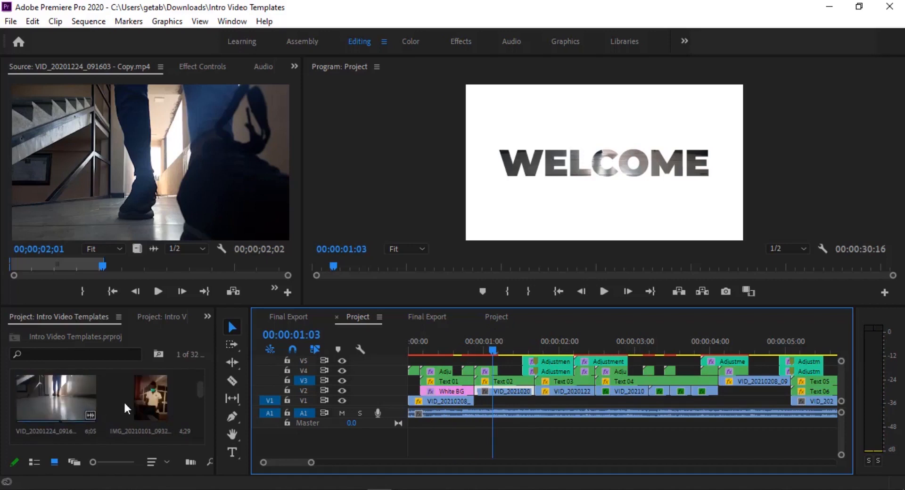
{"action": "scroll", "coordinate": [140, 402], "scroll_direction": "down", "scroll_amount": 3}
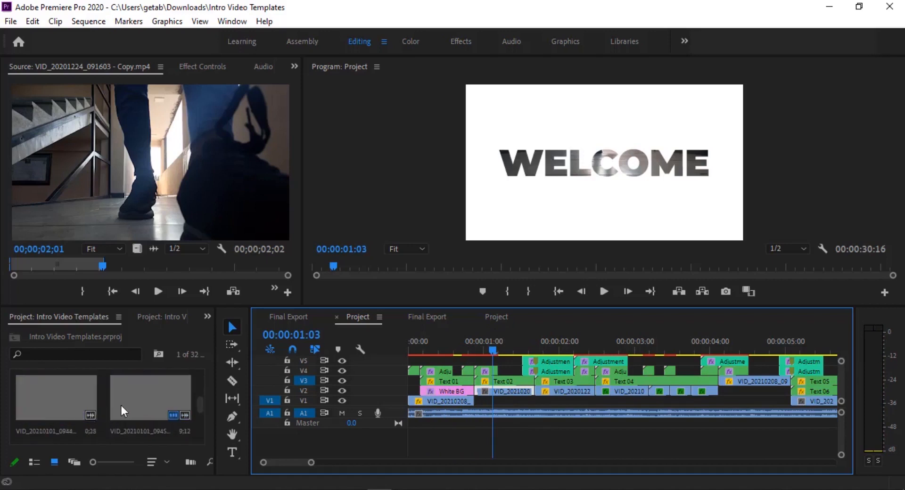
{"action": "scroll", "coordinate": [117, 398], "scroll_direction": "up", "scroll_amount": 2}
{"action": "scroll", "coordinate": [141, 405], "scroll_direction": "down", "scroll_amount": 1}
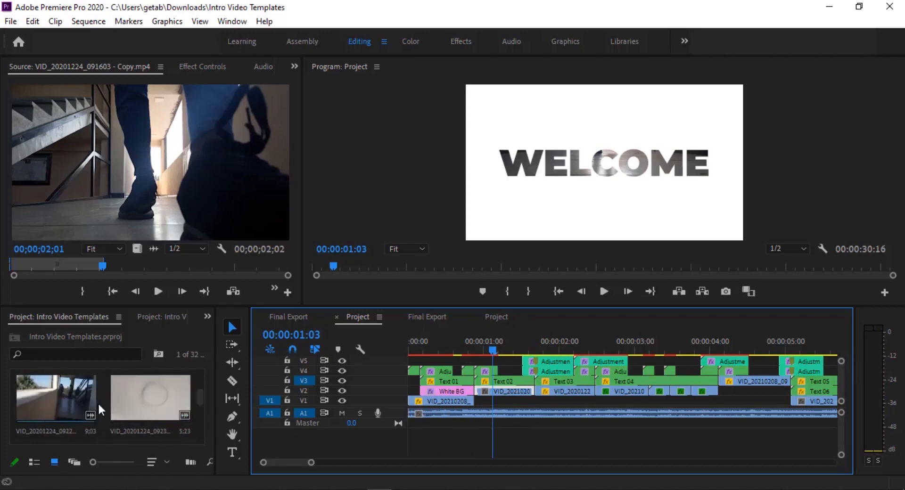
{"action": "scroll", "coordinate": [105, 410], "scroll_direction": "down", "scroll_amount": 1}
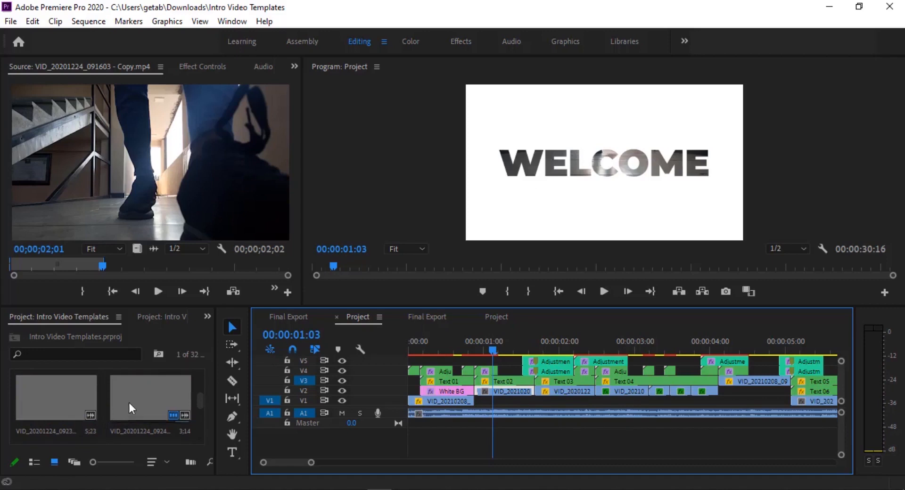
{"action": "scroll", "coordinate": [131, 392], "scroll_direction": "up", "scroll_amount": 3}
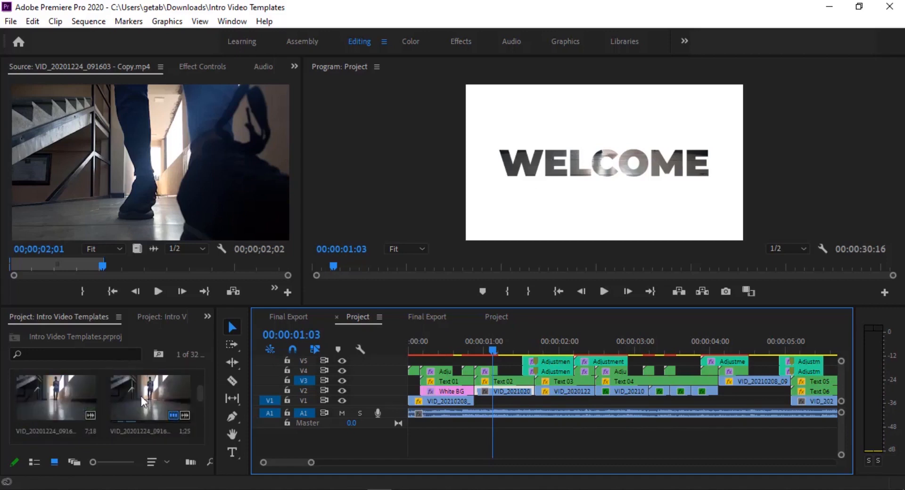
{"action": "scroll", "coordinate": [155, 399], "scroll_direction": "down", "scroll_amount": 2}
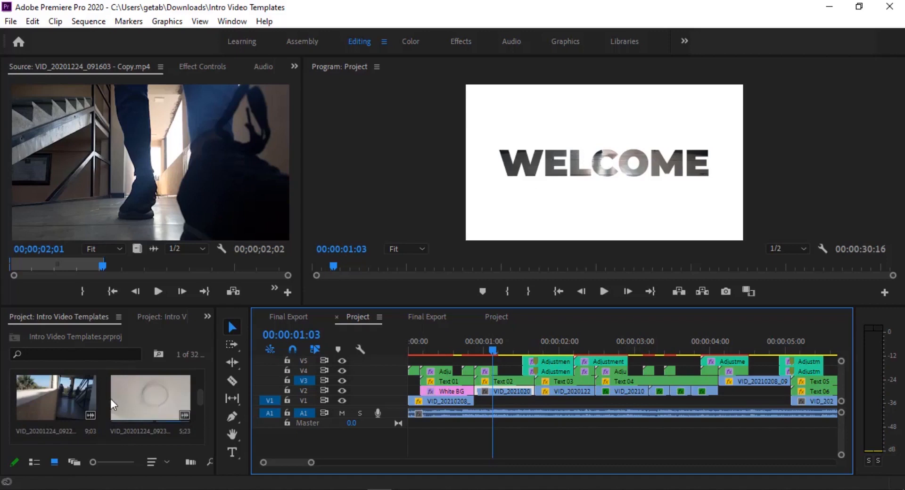
{"action": "scroll", "coordinate": [110, 399], "scroll_direction": "down", "scroll_amount": 3}
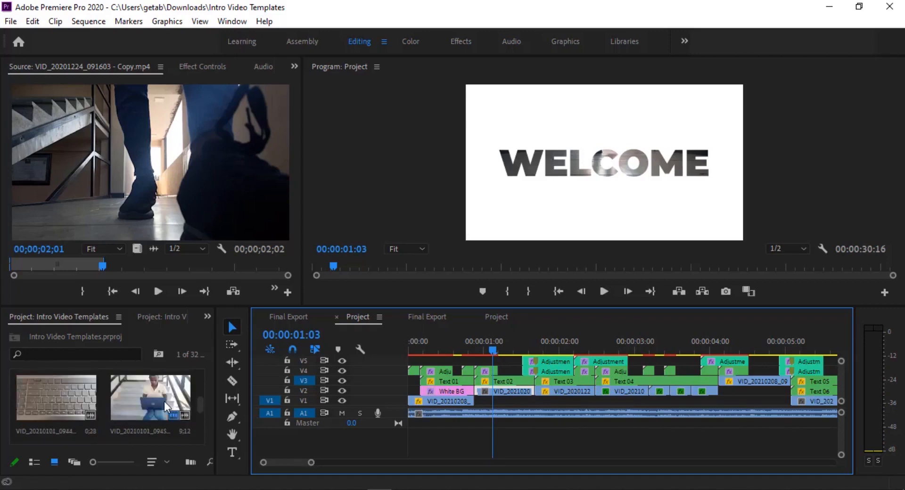
{"action": "double_click", "coordinate": [156, 401]}
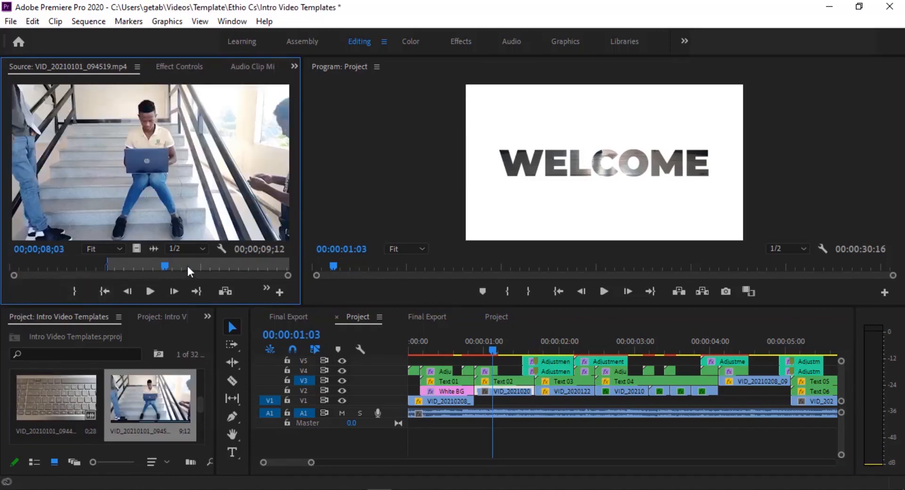
{"action": "left_click", "coordinate": [507, 394]}
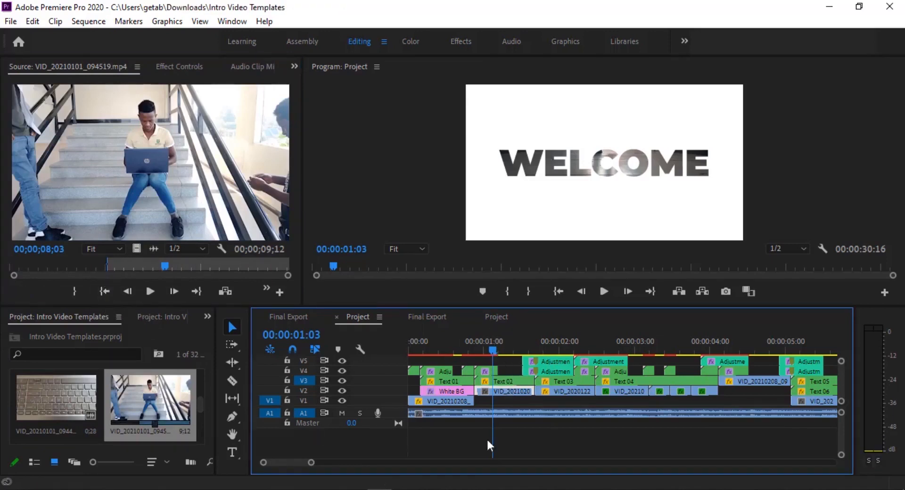
{"action": "mouse_move", "coordinate": [493, 352]}
{"action": "left_mouse_down"}
{"action": "mouse_move", "coordinate": [456, 361]}
{"action": "mouse_move", "coordinate": [493, 362]}
{"action": "left_mouse_up"}
Mark the source clip VID_20210101_094519.mp4 in at 00;00;00;14 and out at 00;00;04;10.
{"action": "left_click_drag", "start_coordinate": [165, 270], "coordinate": [19, 266]}
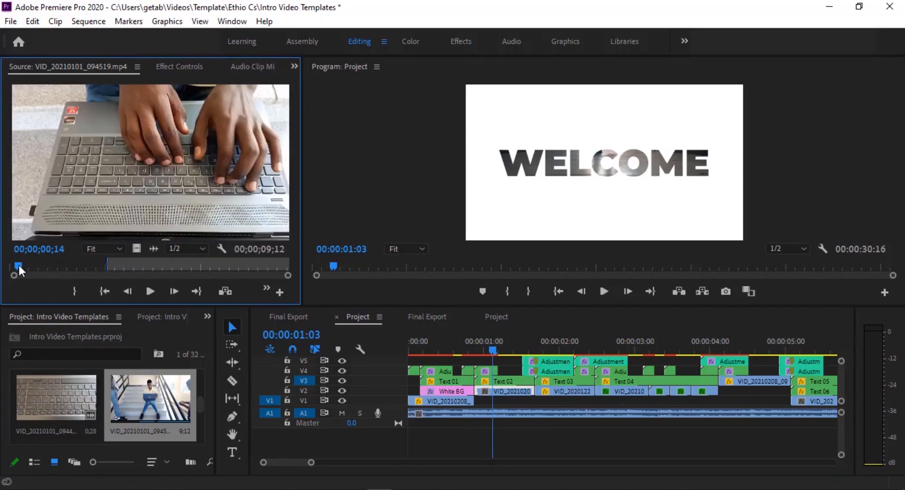
{"action": "left_click", "coordinate": [86, 294]}
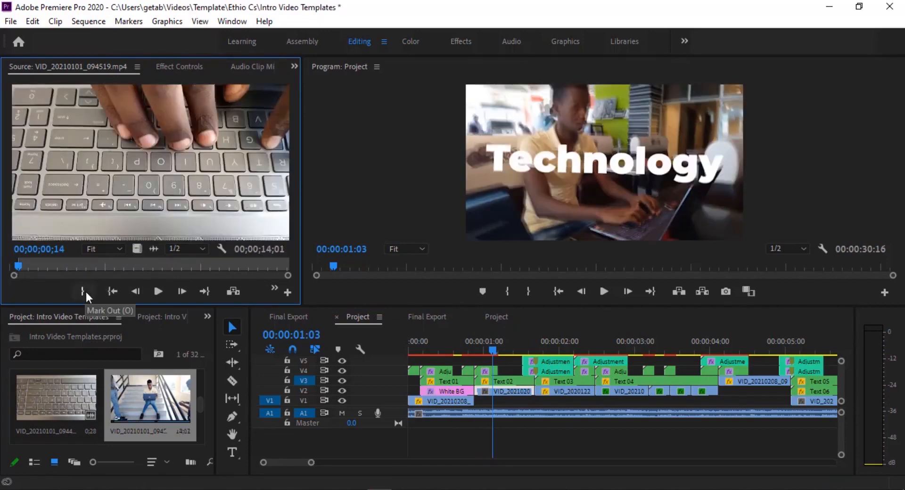
{"action": "key", "text": "space"}
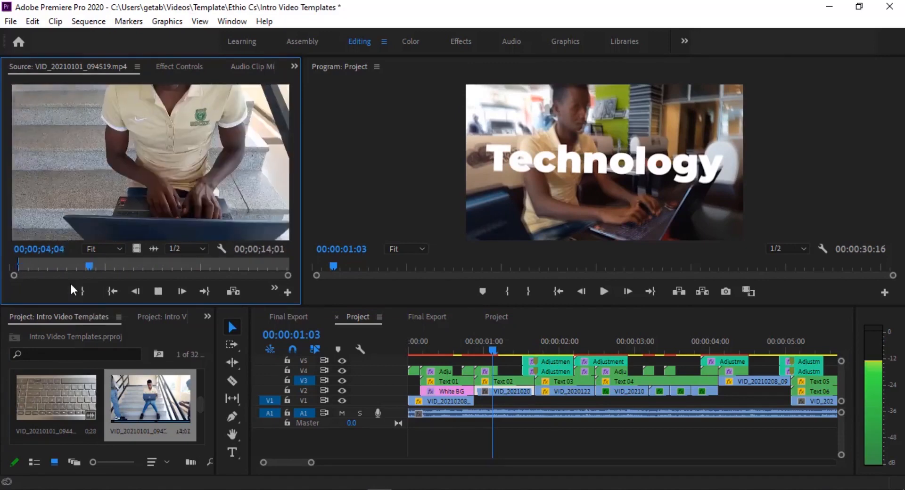
{"action": "key", "text": "space"}
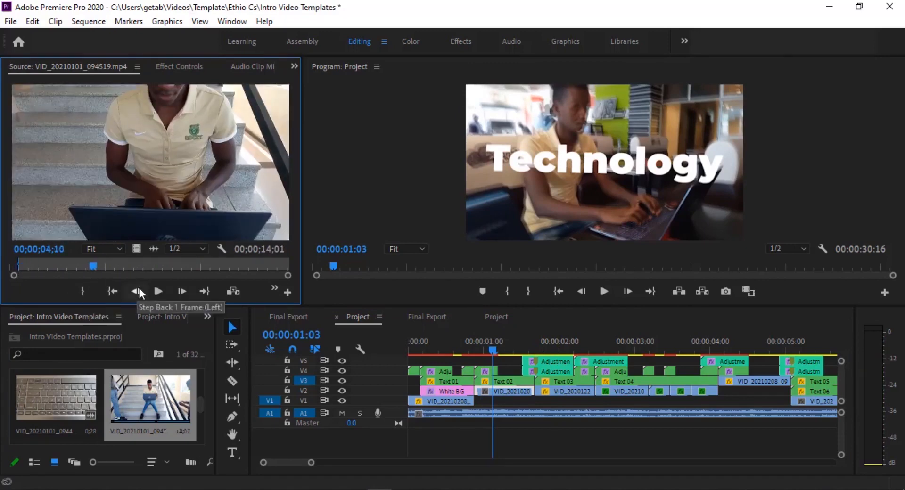
{"action": "key", "text": "o"}
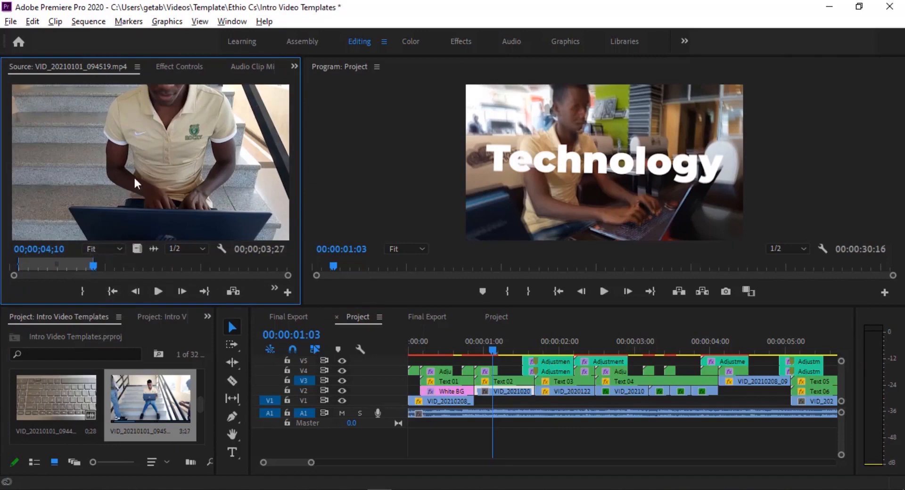
Replace the V2 clip beneath Text 02 with the marked source range, keeping its effects, and preview it at 00:00:01:06.
{"action": "key", "text": "alt"}
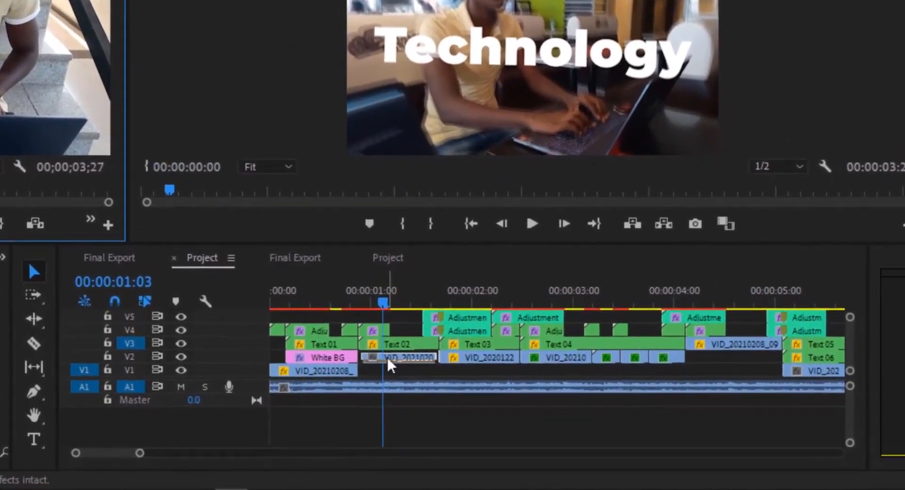
{"action": "left_click_drag", "start_coordinate": [387, 356], "coordinate": [388, 358]}
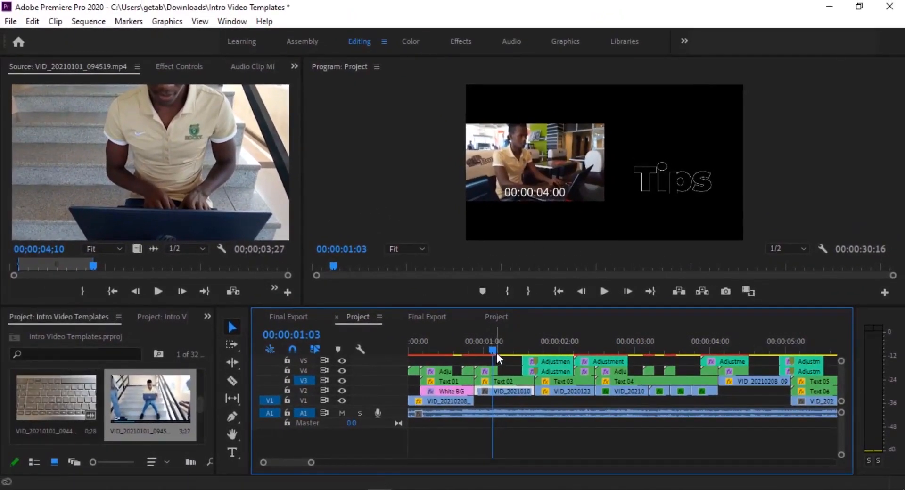
{"action": "mouse_move", "coordinate": [494, 352]}
{"action": "left_mouse_down"}
{"action": "mouse_move", "coordinate": [472, 358]}
{"action": "mouse_move", "coordinate": [514, 353]}
{"action": "mouse_move", "coordinate": [499, 362]}
{"action": "left_mouse_up"}
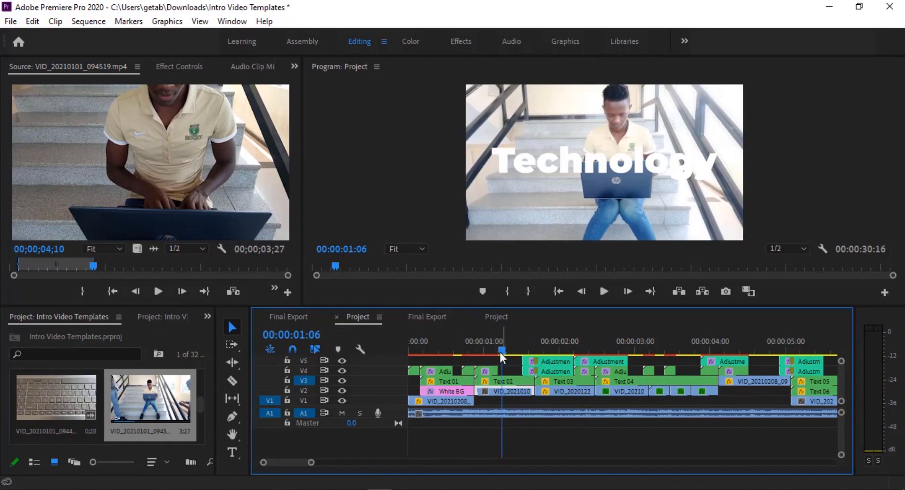
Open the nested Text 02 sequence, replace its Technology title with "Vlogs", and return to the Project sequence.
{"action": "left_click", "coordinate": [504, 383]}
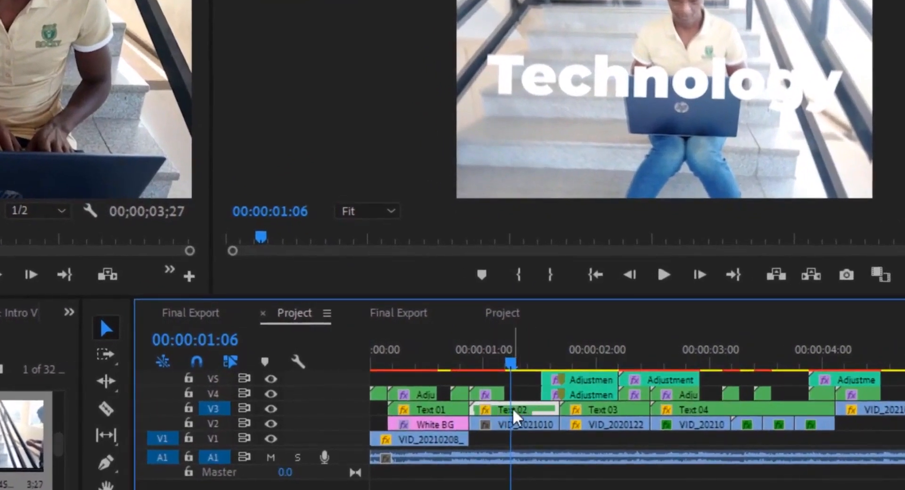
{"action": "double_click", "coordinate": [513, 409]}
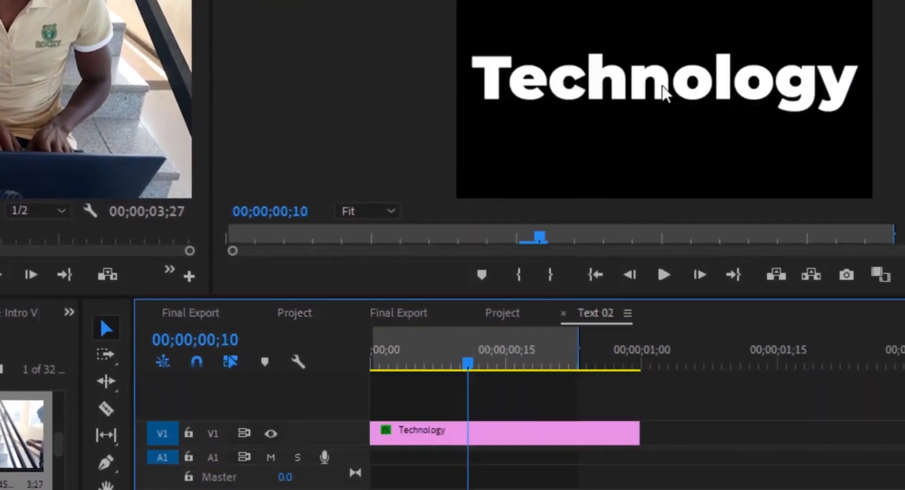
{"action": "left_click", "coordinate": [495, 436]}
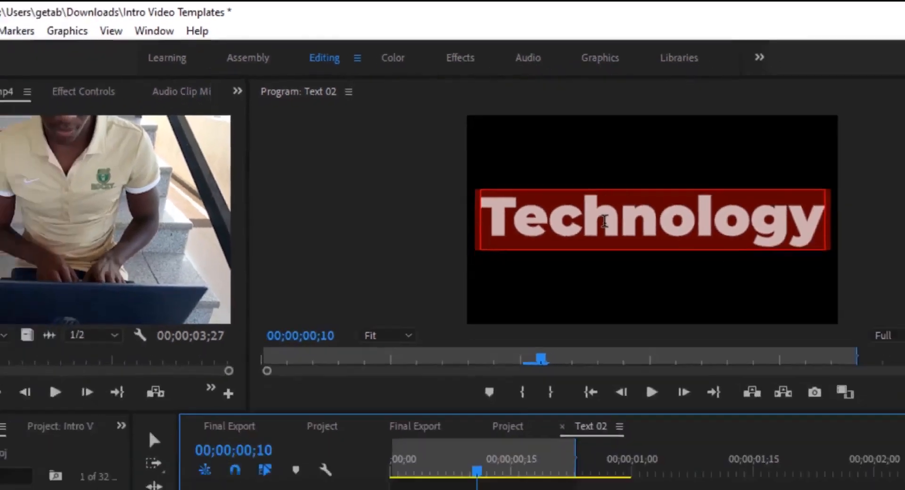
{"action": "left_click", "coordinate": [667, 309]}
{"action": "double_click", "coordinate": [526, 164]}
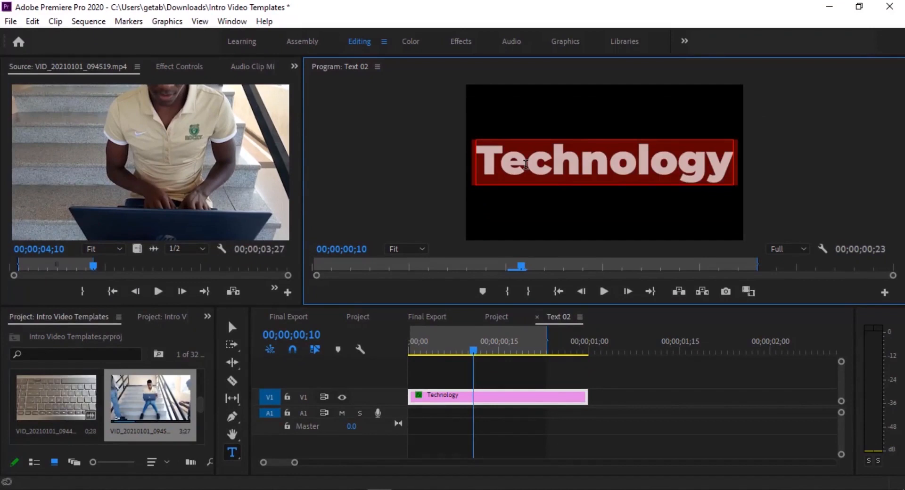
{"action": "type", "text": "Vlog"}
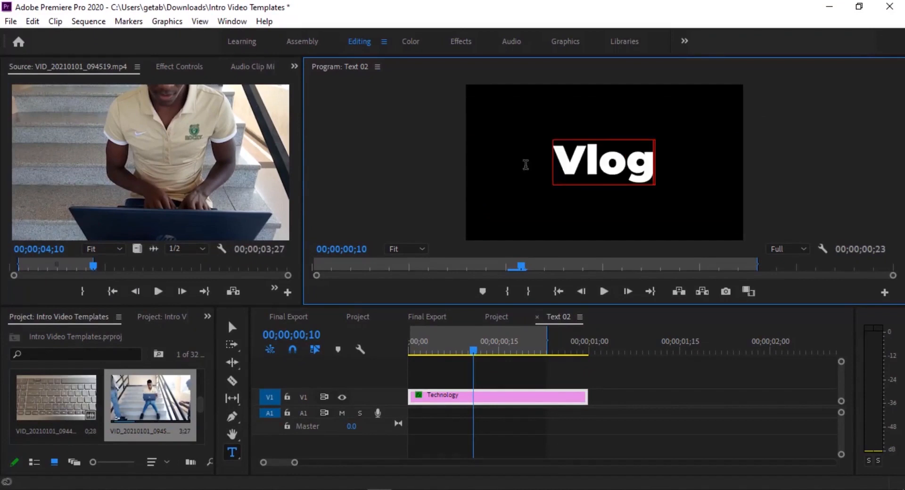
{"action": "type", "text": "s"}
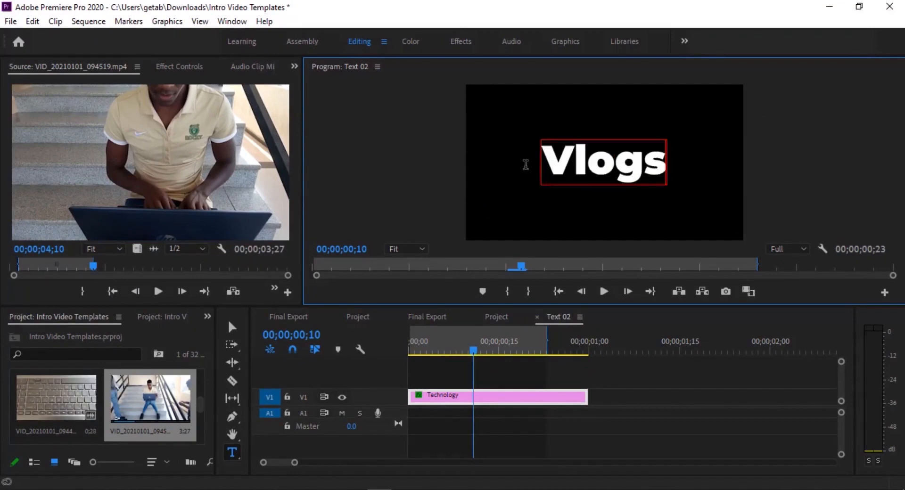
{"action": "left_click", "coordinate": [619, 404]}
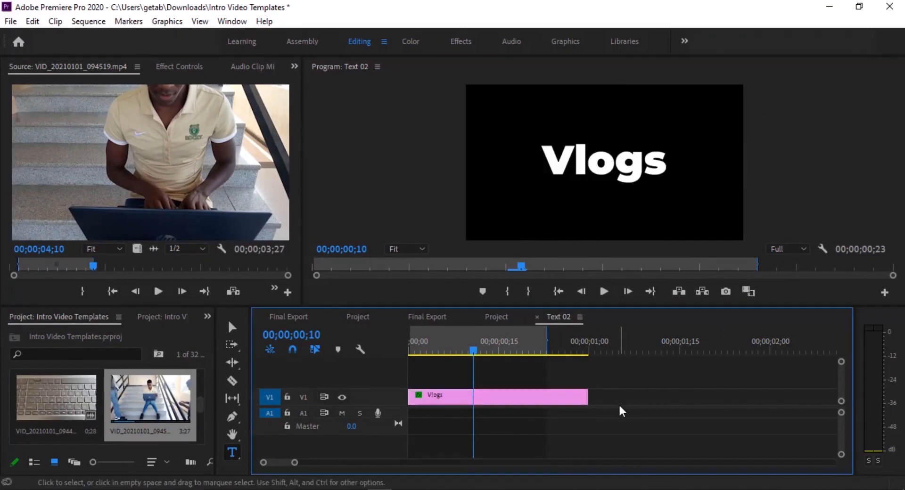
{"action": "left_click", "coordinate": [350, 318]}
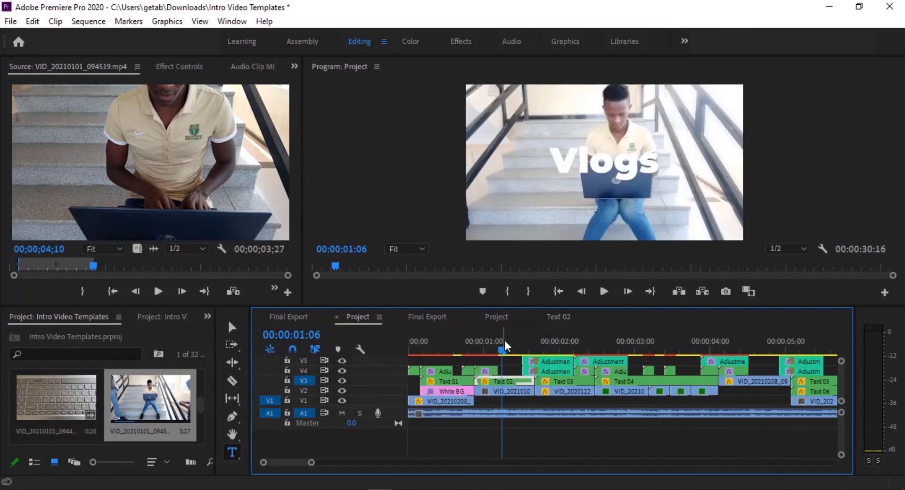
Go to 00:00:02:00 in the Project sequence and open the nested Text 03 sequence from V3.
{"action": "left_click_drag", "start_coordinate": [505, 348], "coordinate": [559, 349]}
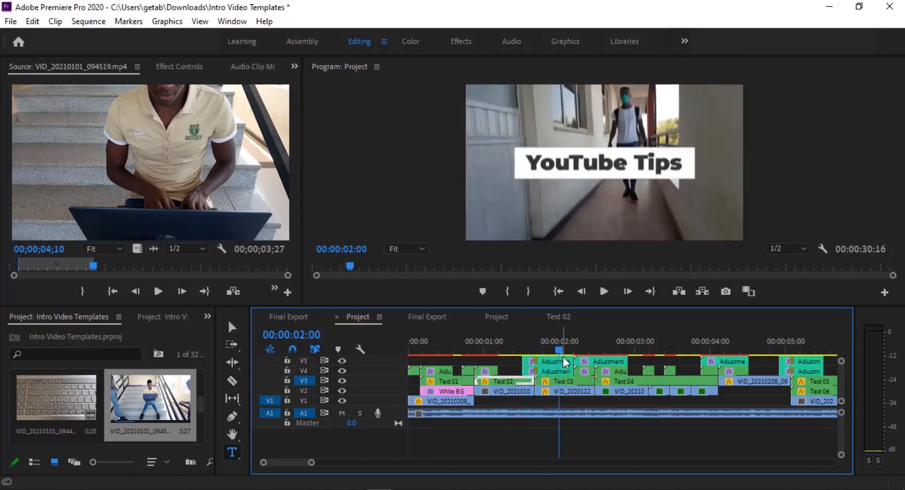
{"action": "left_click", "coordinate": [549, 363]}
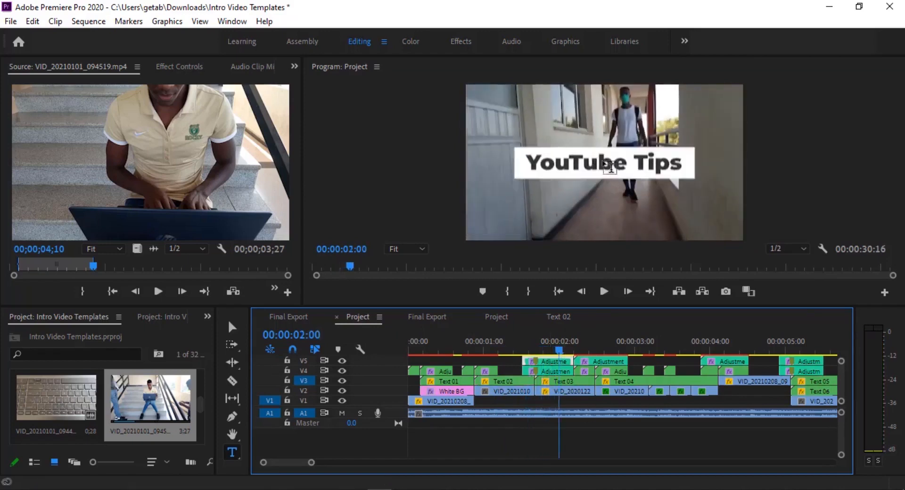
{"action": "left_click", "coordinate": [564, 382]}
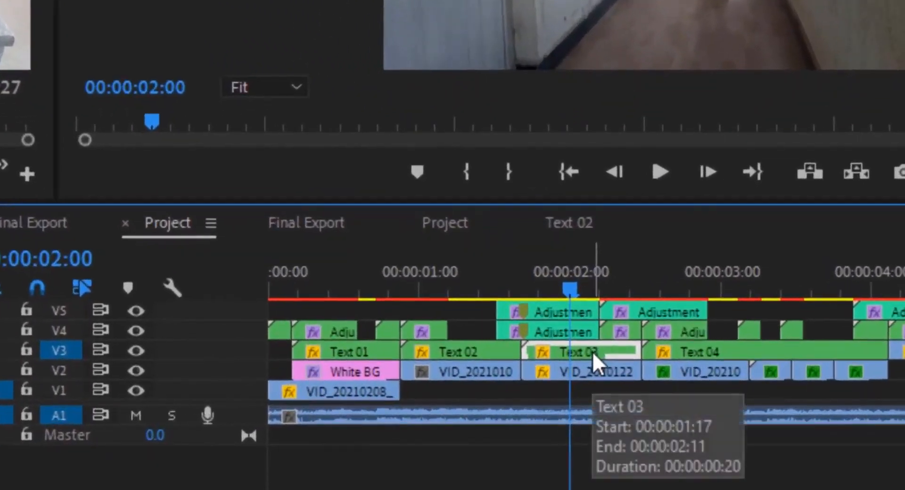
{"action": "double_click", "coordinate": [593, 352]}
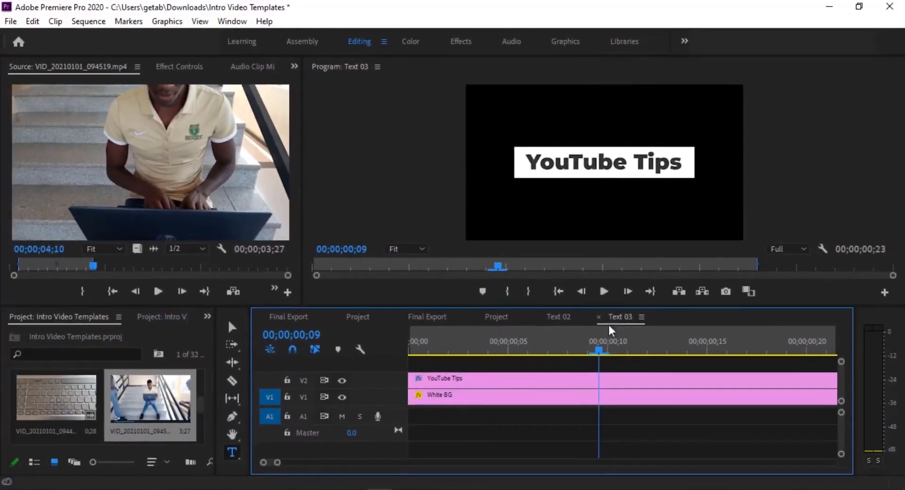
Replace the YouTube Tips title in Text 03 with "Technology" and check it in the Project sequence at 00:00:02:00.
{"action": "left_click", "coordinate": [524, 383]}
{"action": "left_click", "coordinate": [578, 165]}
{"action": "double_click", "coordinate": [578, 165]}
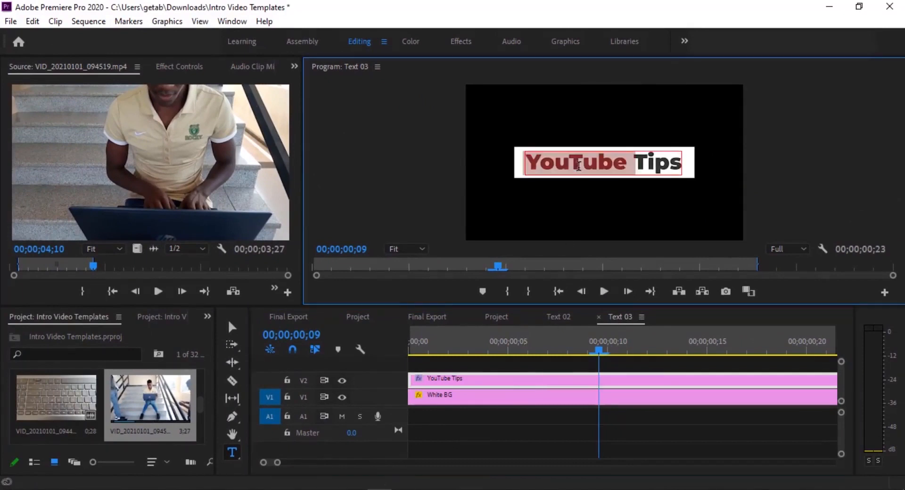
{"action": "triple_click", "coordinate": [578, 165]}
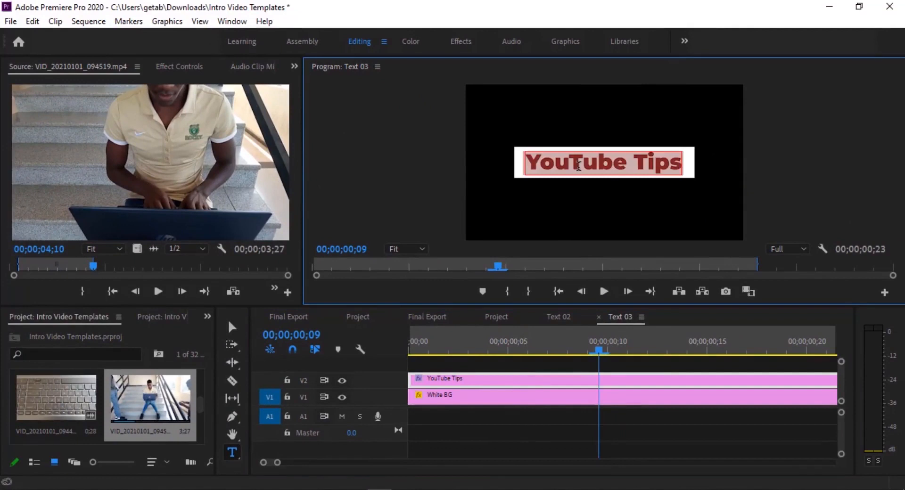
{"action": "type", "text": "Te"}
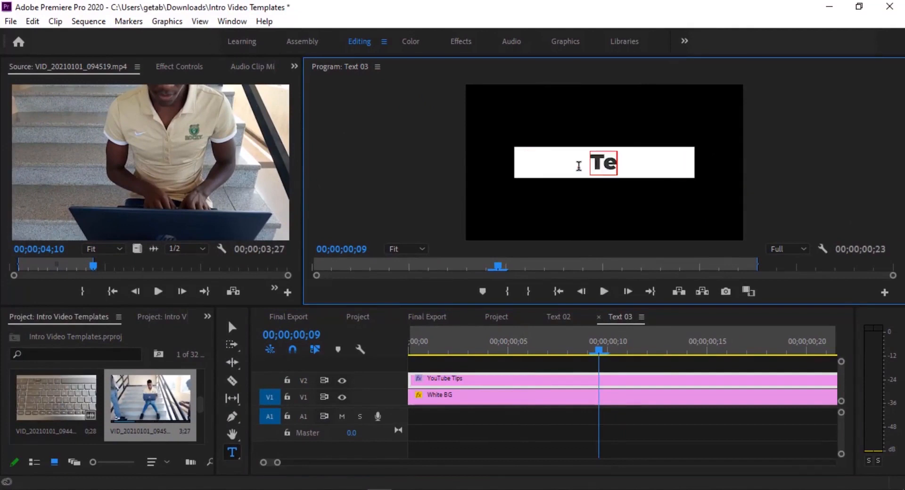
{"action": "type", "text": "chnology"}
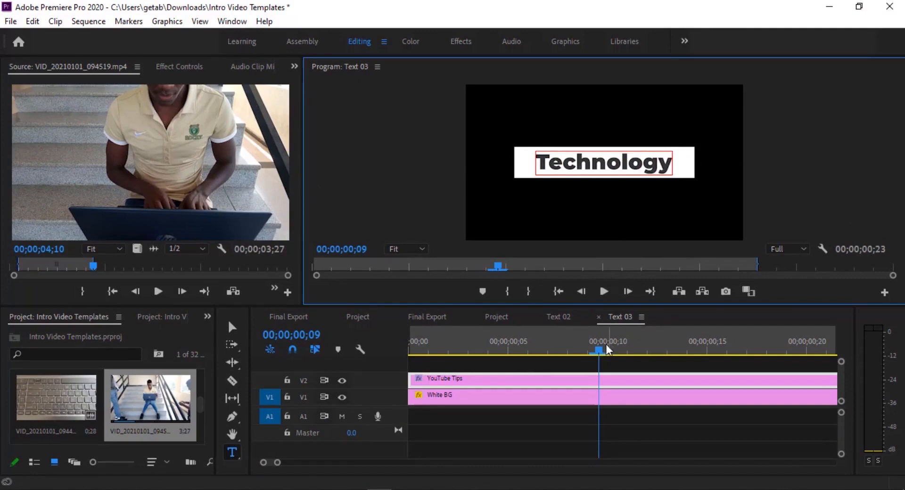
{"action": "left_click", "coordinate": [599, 317]}
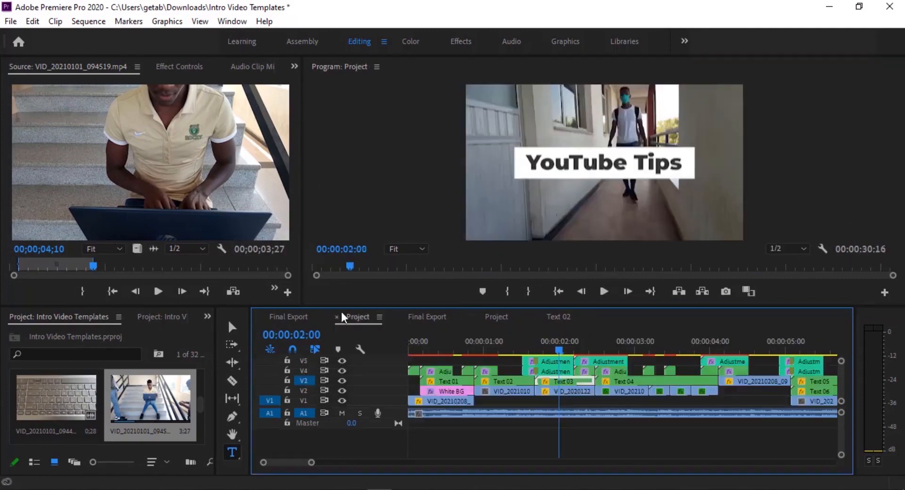
{"action": "left_click", "coordinate": [576, 352]}
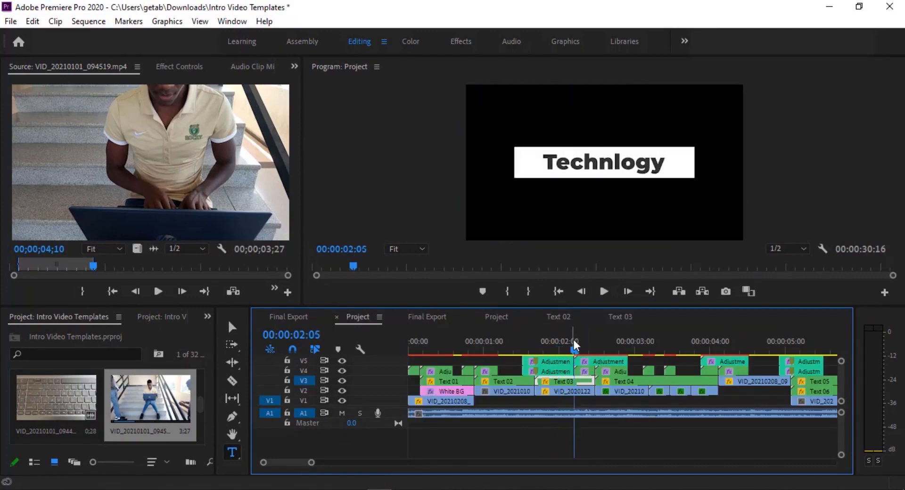
{"action": "mouse_move", "coordinate": [576, 352]}
{"action": "left_mouse_down"}
{"action": "mouse_move", "coordinate": [548, 356]}
{"action": "mouse_move", "coordinate": [572, 354]}
{"action": "mouse_move", "coordinate": [559, 354]}
{"action": "left_mouse_up"}
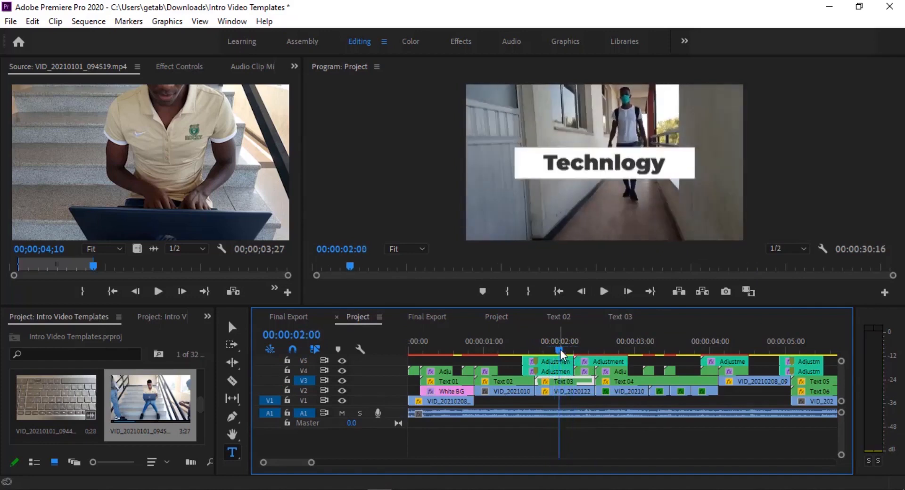
Switch to the Graphics workspace, look for Text 03's editable properties in Essential Graphics, and open its nested sequence.
{"action": "left_click", "coordinate": [562, 42]}
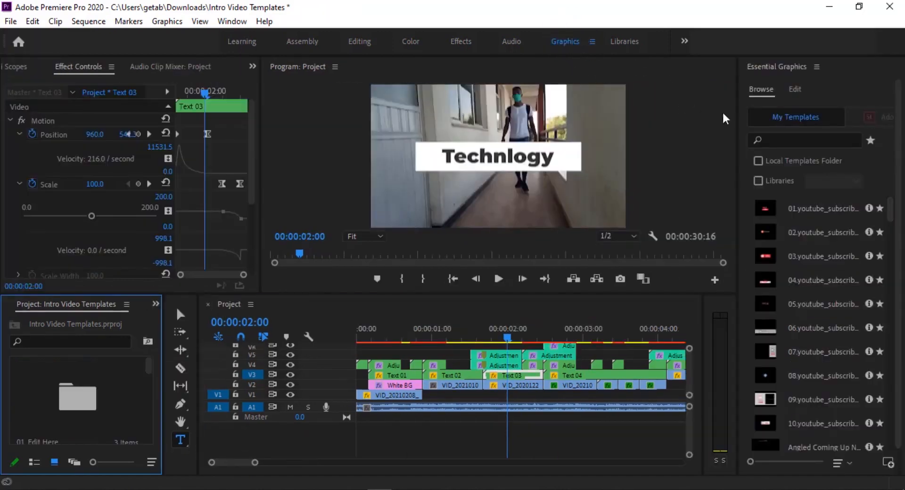
{"action": "left_click", "coordinate": [795, 91]}
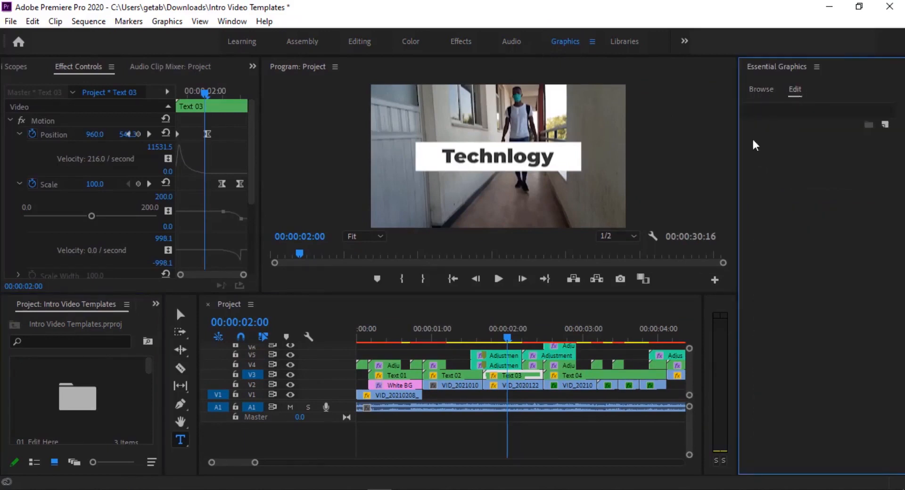
{"action": "left_click", "coordinate": [516, 378]}
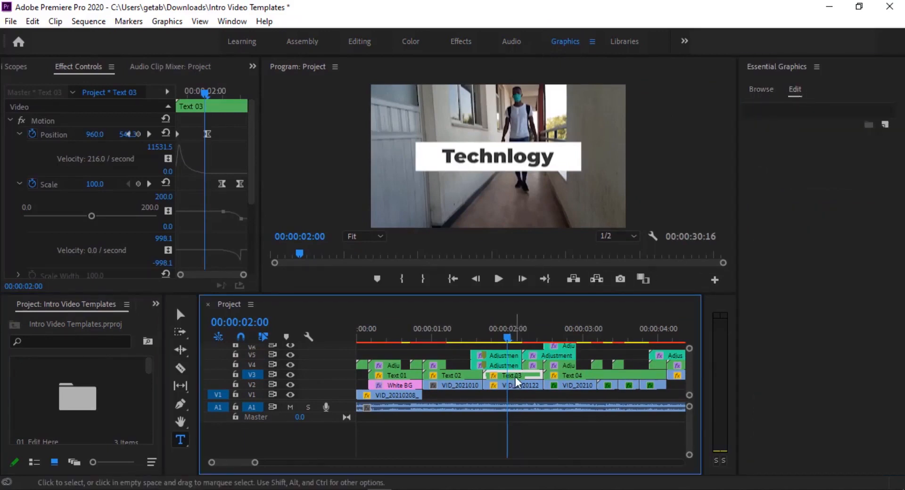
{"action": "left_click", "coordinate": [761, 91]}
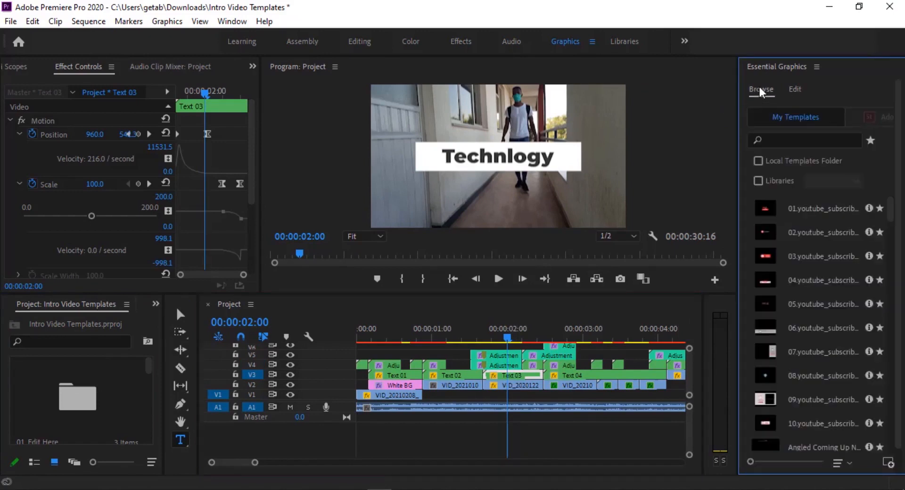
{"action": "left_click", "coordinate": [796, 94]}
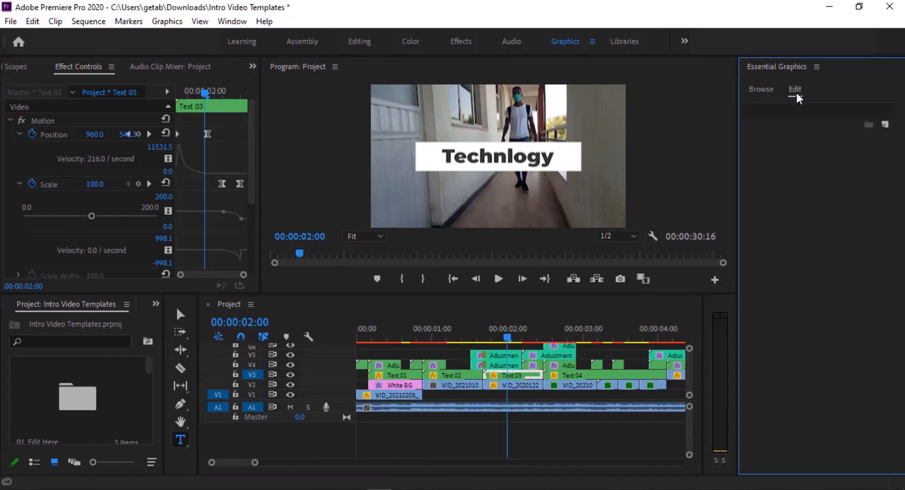
{"action": "double_click", "coordinate": [515, 380]}
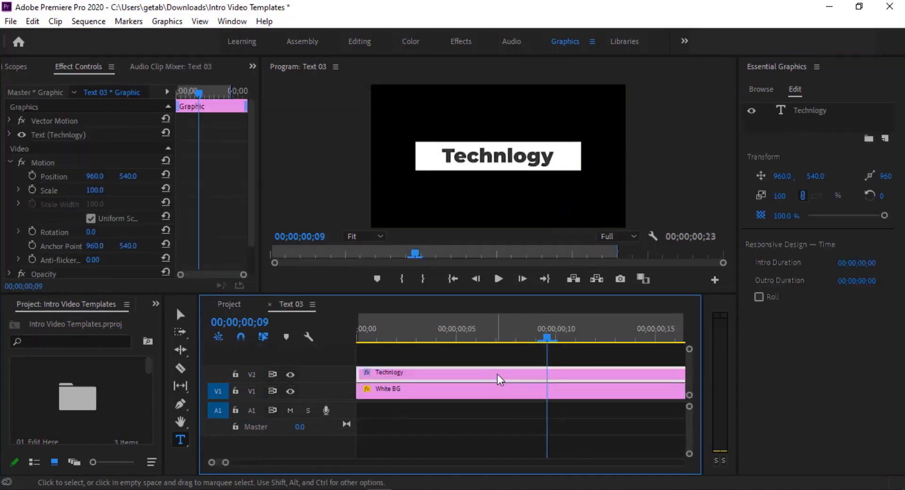
Slightly resize the V2 title graphic in Text 03 through its Motion frame at 00;00;00;08.
{"action": "left_click", "coordinate": [493, 396]}
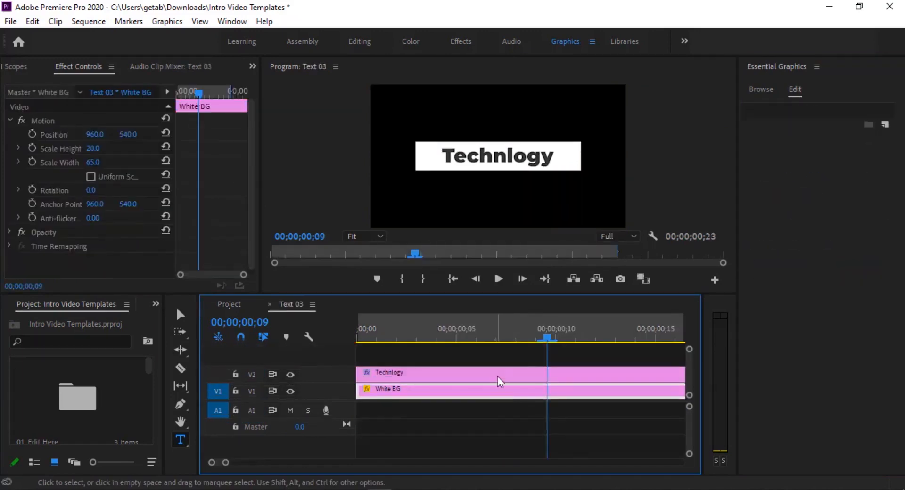
{"action": "left_click", "coordinate": [500, 382]}
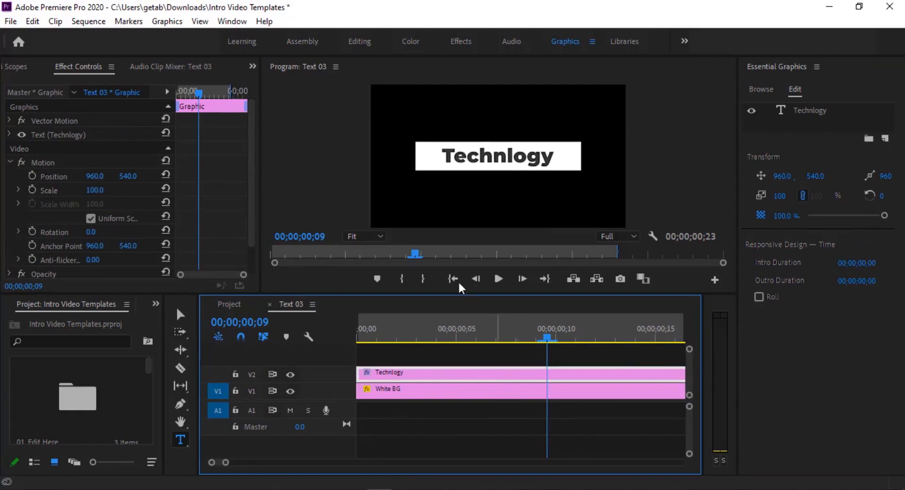
{"action": "left_click_drag", "start_coordinate": [547, 338], "coordinate": [516, 340]}
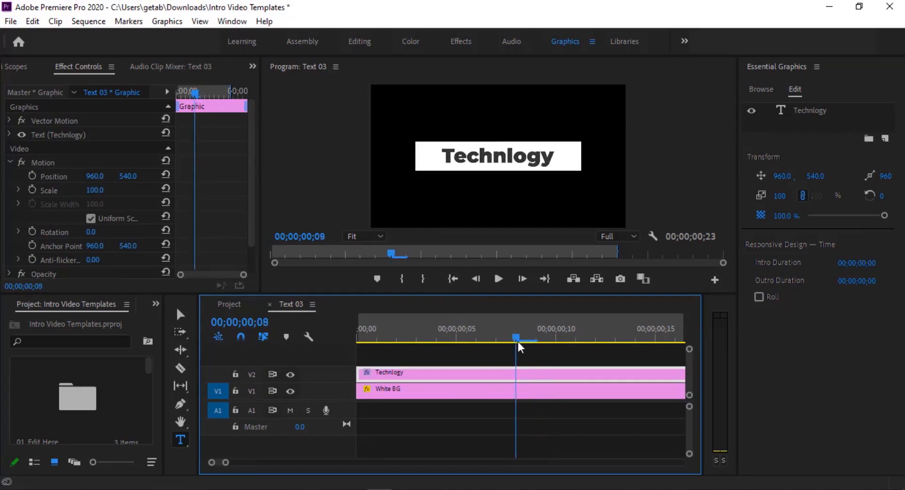
{"action": "left_click", "coordinate": [50, 163]}
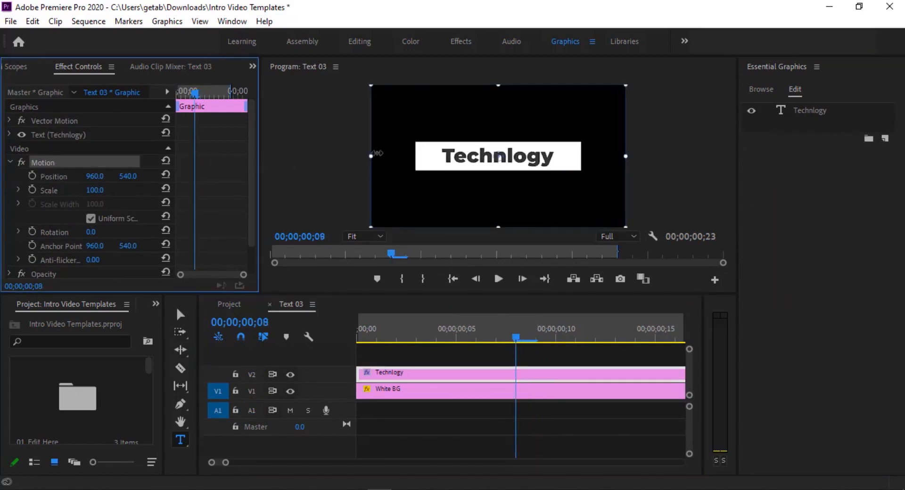
{"action": "mouse_move", "coordinate": [372, 156]}
{"action": "left_mouse_down"}
{"action": "mouse_move", "coordinate": [395, 156]}
{"action": "mouse_move", "coordinate": [370, 159]}
{"action": "left_mouse_up"}
Inspect the White BG clip's properties in Text 03, then return to the Editing workspace.
{"action": "left_click", "coordinate": [474, 400]}
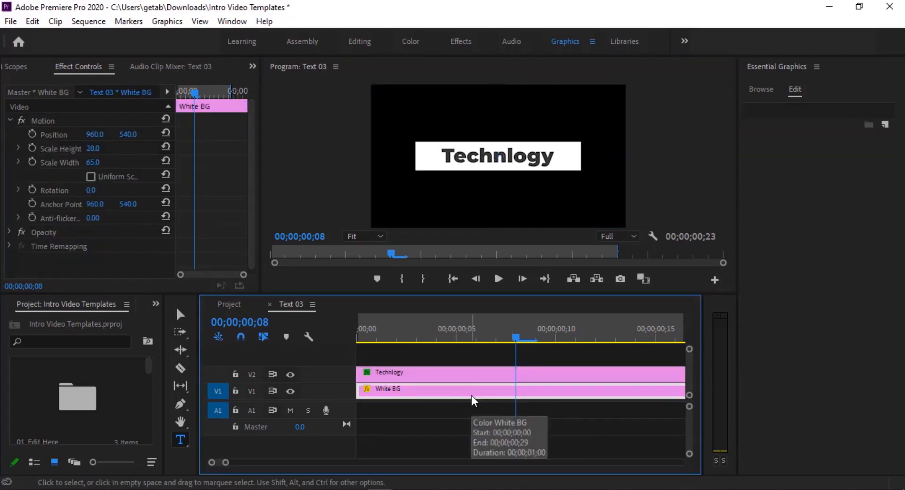
{"action": "left_click", "coordinate": [758, 93]}
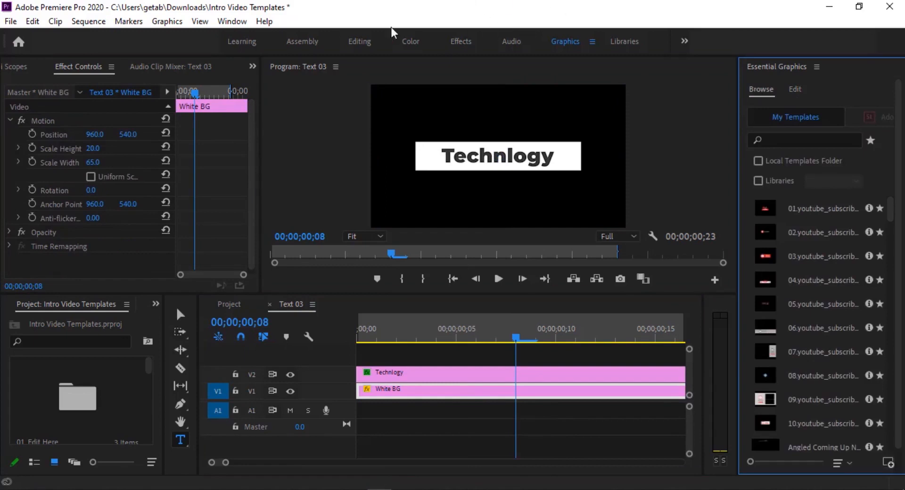
{"action": "left_click", "coordinate": [360, 45]}
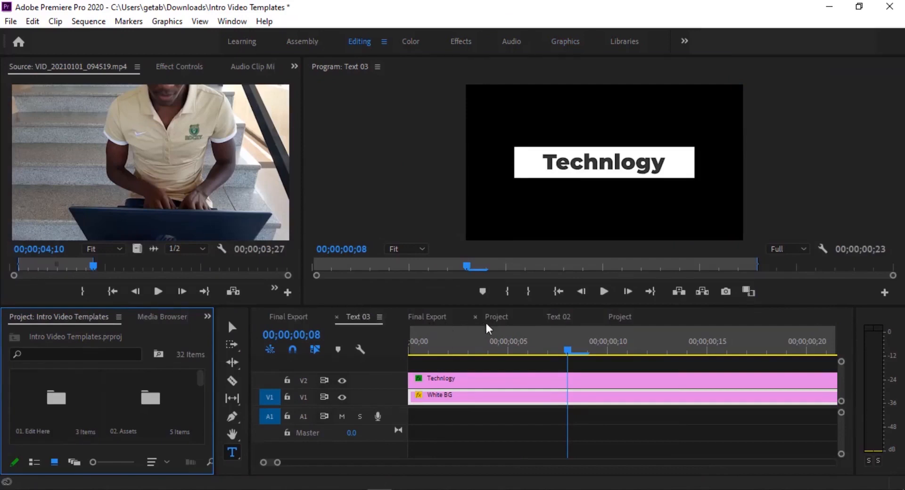
Open the other Project sequence and select its Text 06 clip on V2.
{"action": "left_click", "coordinate": [504, 319]}
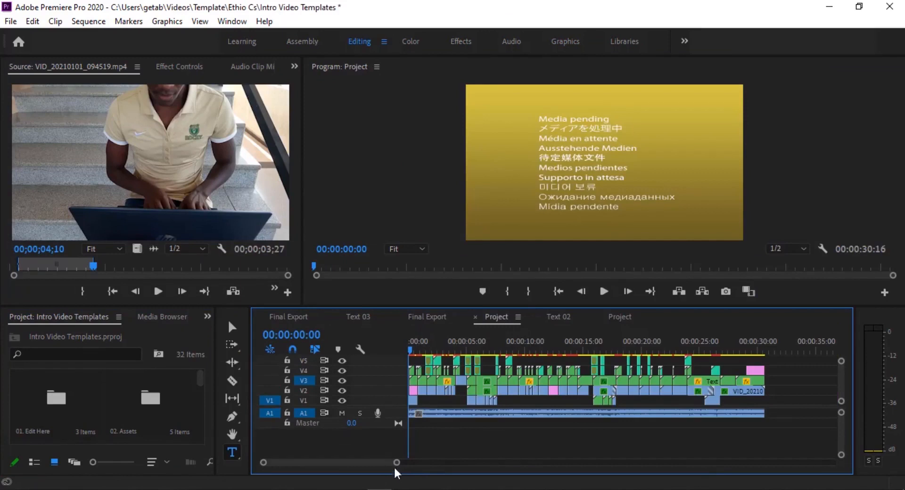
{"action": "left_click_drag", "start_coordinate": [397, 463], "coordinate": [351, 463]}
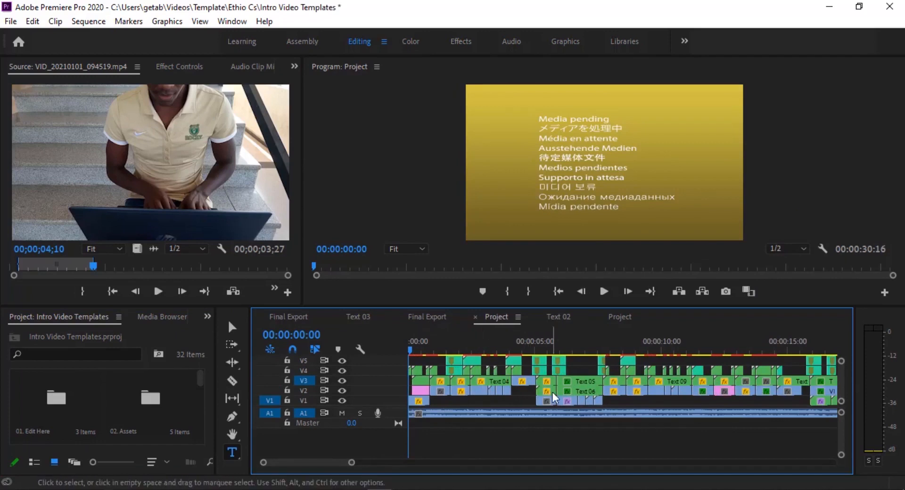
{"action": "left_click", "coordinate": [598, 392]}
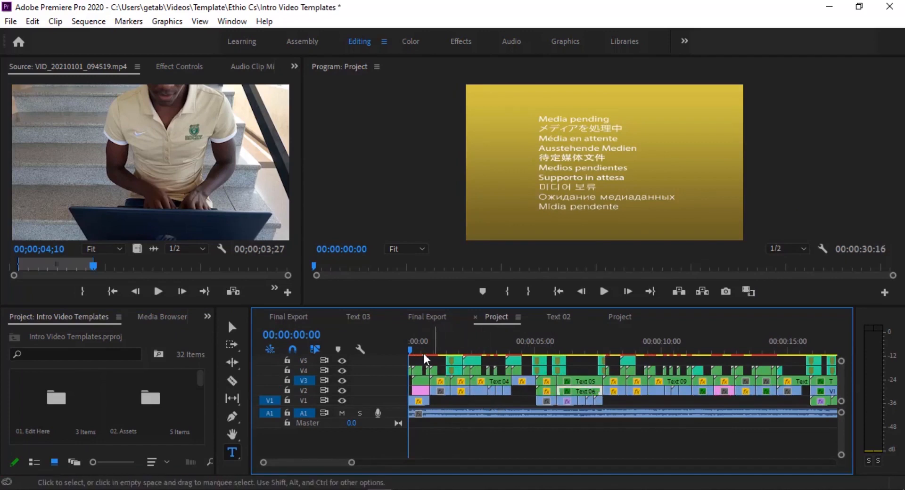
Select the music clip on A1 and browse the project media for a replacement, checking VID_20210208_095329.mp4 in the Source Monitor.
{"action": "left_click", "coordinate": [462, 415]}
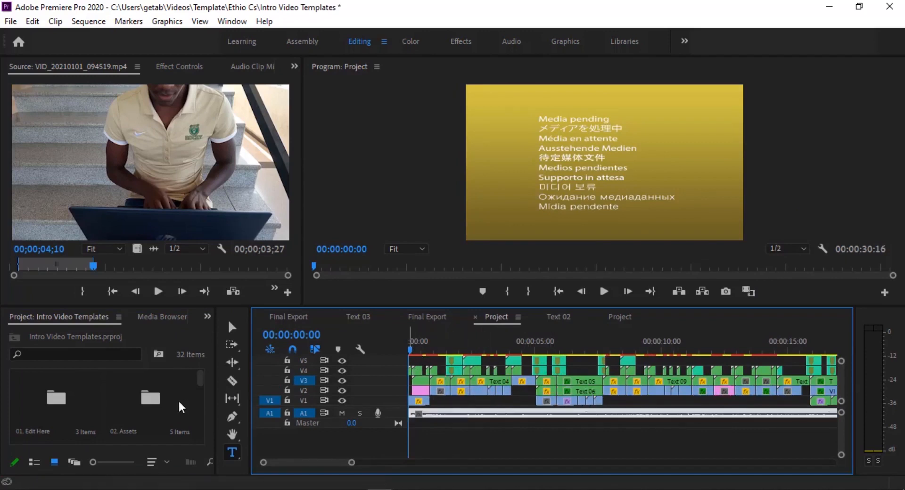
{"action": "scroll", "coordinate": [124, 406], "scroll_direction": "down", "scroll_amount": 2}
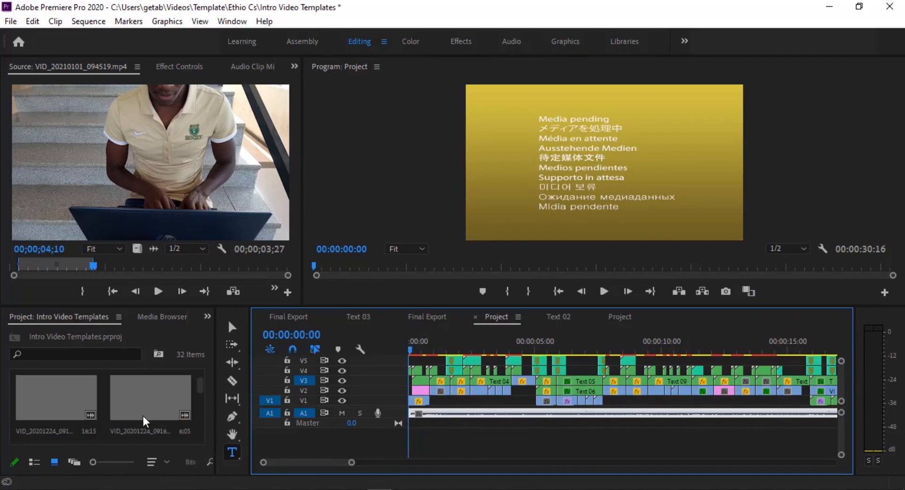
{"action": "scroll", "coordinate": [132, 411], "scroll_direction": "up", "scroll_amount": 2}
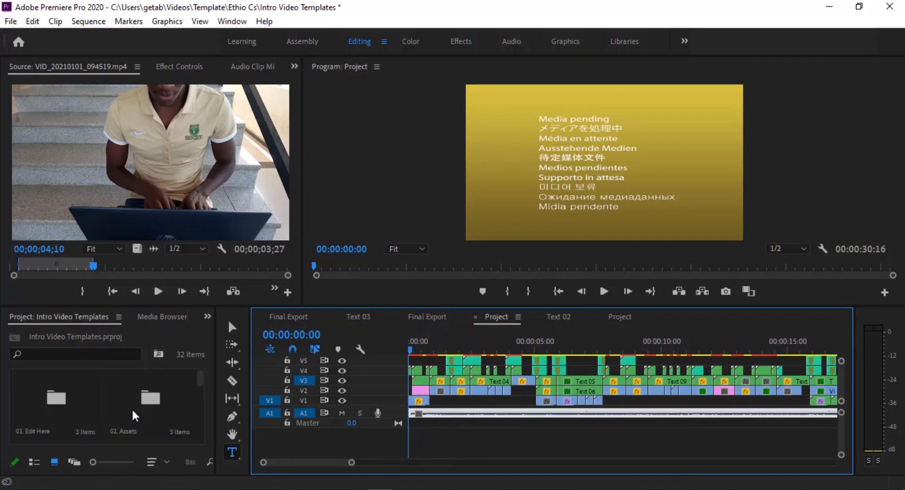
{"action": "scroll", "coordinate": [132, 408], "scroll_direction": "down", "scroll_amount": 2}
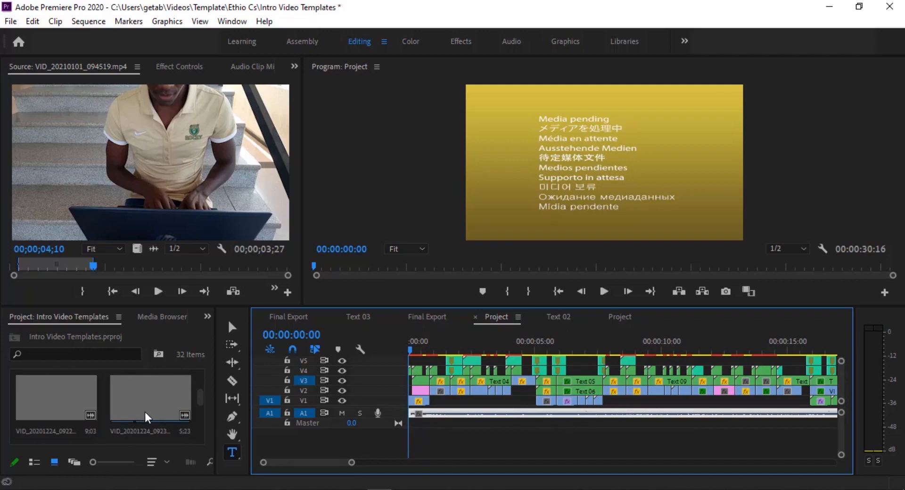
{"action": "scroll", "coordinate": [144, 410], "scroll_direction": "down", "scroll_amount": 2}
{"action": "scroll", "coordinate": [145, 413], "scroll_direction": "up", "scroll_amount": 3}
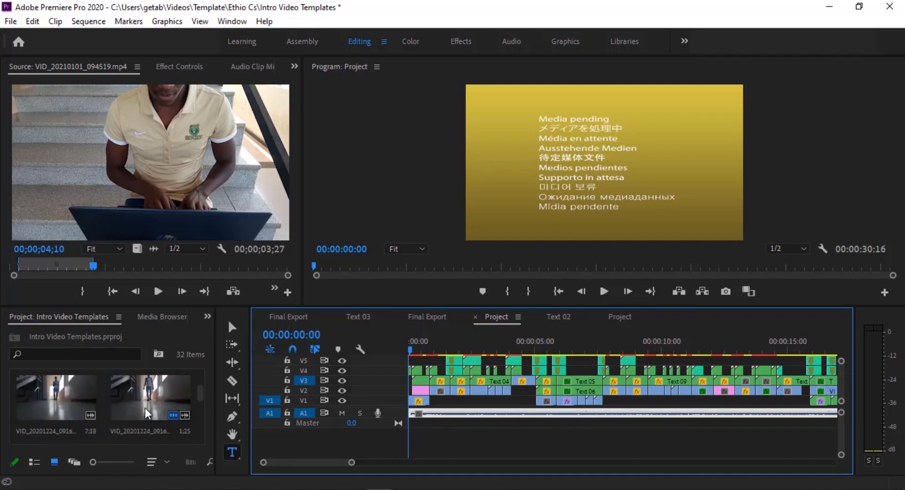
{"action": "scroll", "coordinate": [145, 408], "scroll_direction": "down", "scroll_amount": 3}
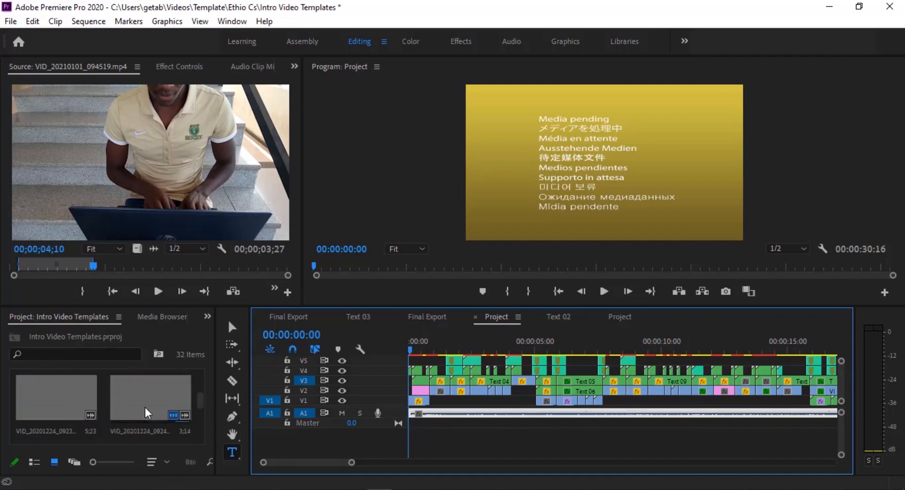
{"action": "scroll", "coordinate": [143, 408], "scroll_direction": "up", "scroll_amount": 1}
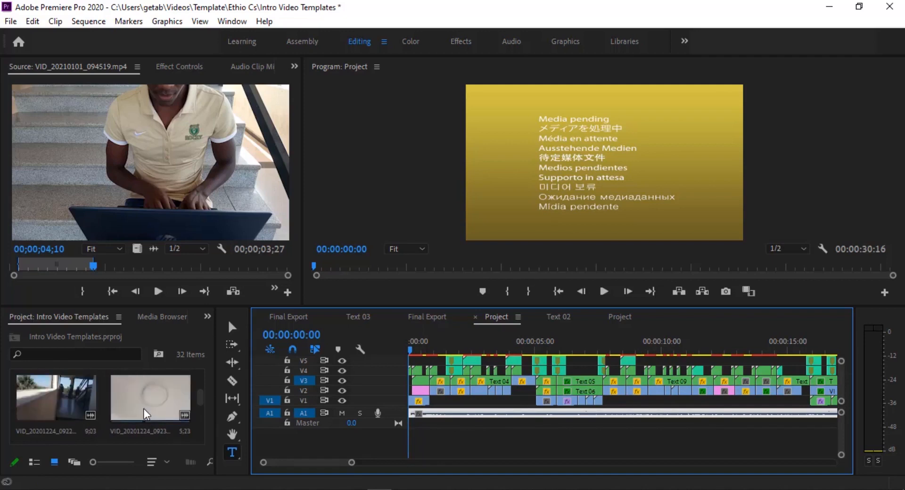
{"action": "scroll", "coordinate": [142, 409], "scroll_direction": "down", "scroll_amount": 3}
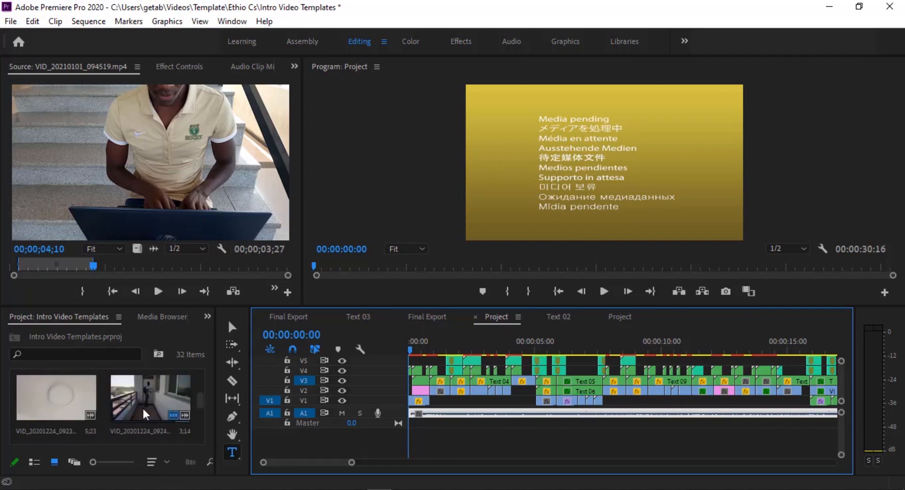
{"action": "scroll", "coordinate": [140, 407], "scroll_direction": "down", "scroll_amount": 3}
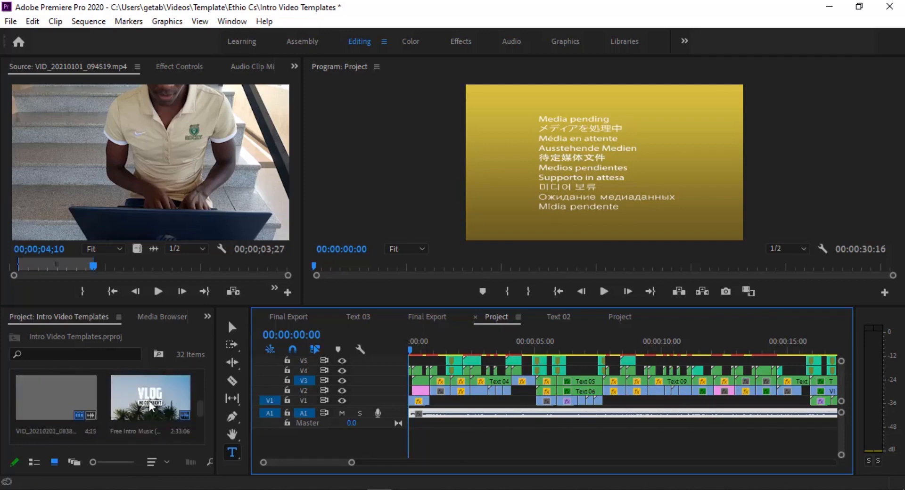
{"action": "scroll", "coordinate": [149, 401], "scroll_direction": "down", "scroll_amount": 3}
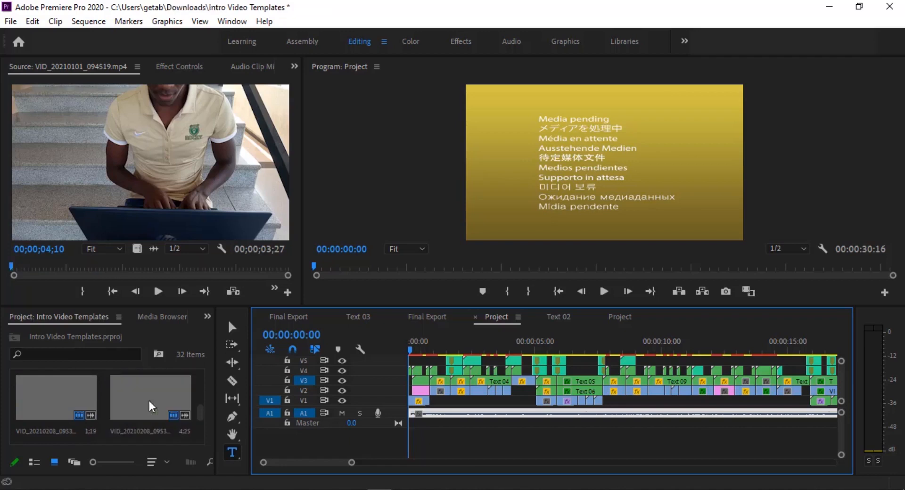
{"action": "double_click", "coordinate": [143, 407]}
{"action": "left_click", "coordinate": [142, 407]}
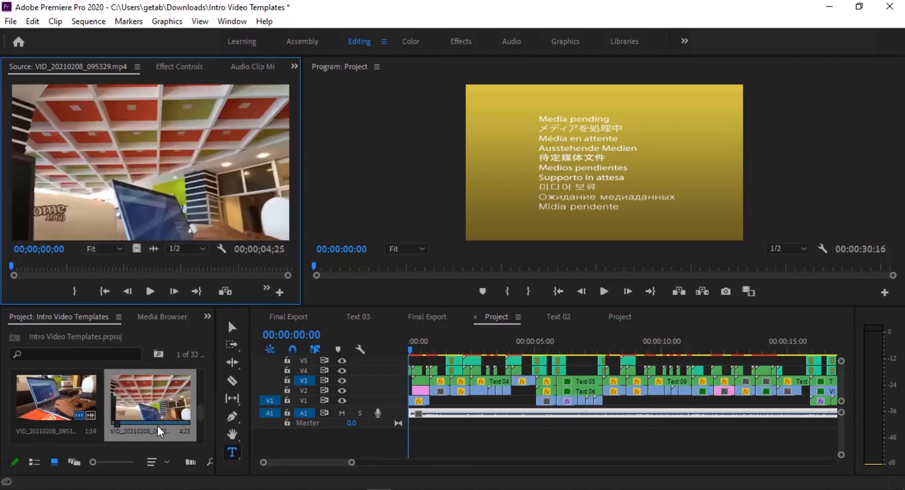
Load the Free Intro Music (Non-Copyright) clip into the Source Monitor and play a short portion from about 00:00:17:26.
{"action": "left_click_drag", "start_coordinate": [201, 413], "coordinate": [205, 405]}
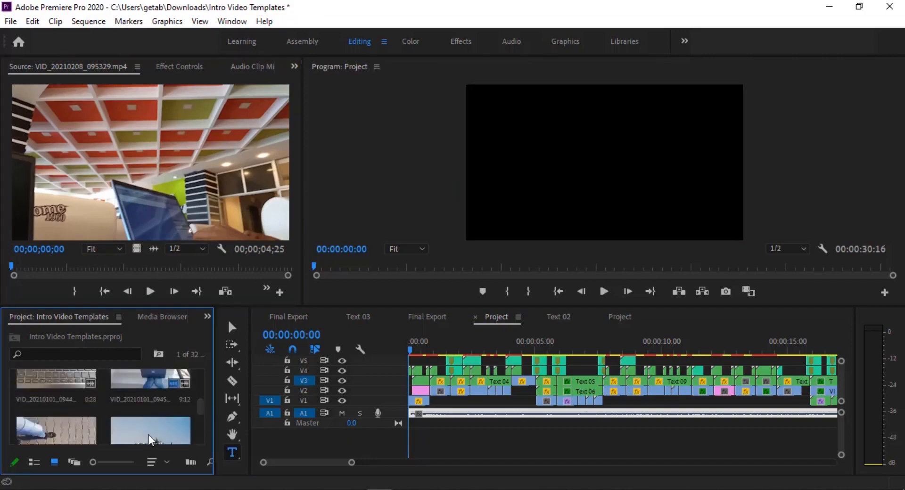
{"action": "double_click", "coordinate": [148, 435]}
{"action": "left_click_drag", "start_coordinate": [140, 264], "coordinate": [72, 260]}
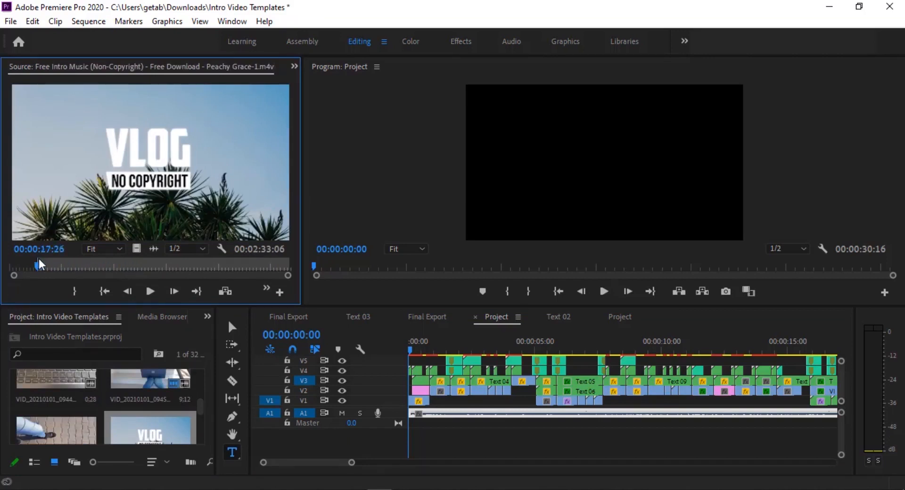
{"action": "key", "text": "space"}
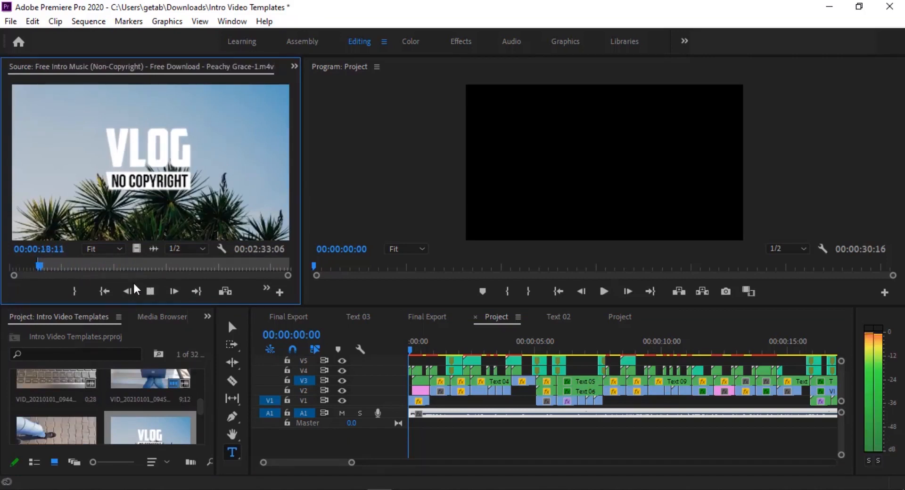
{"action": "key", "text": "space"}
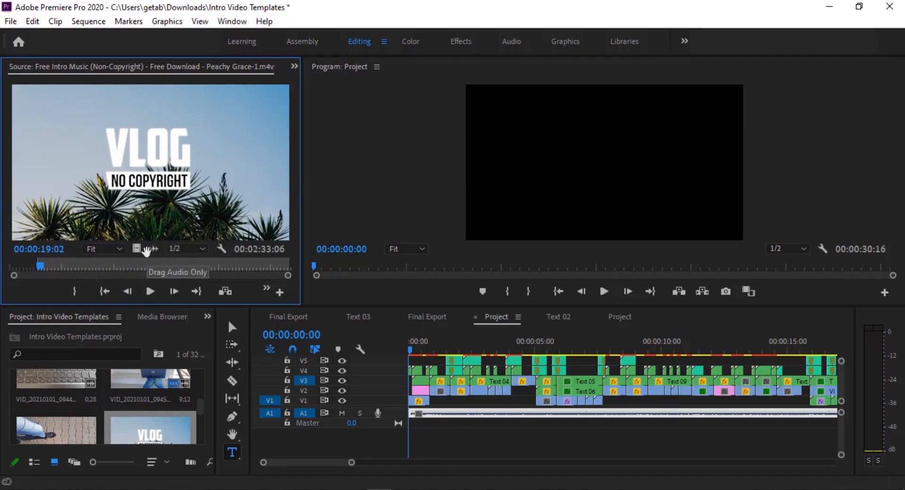
Delete the existing music clip from audio track A1 of the Project sequence.
{"action": "key", "text": "alt"}
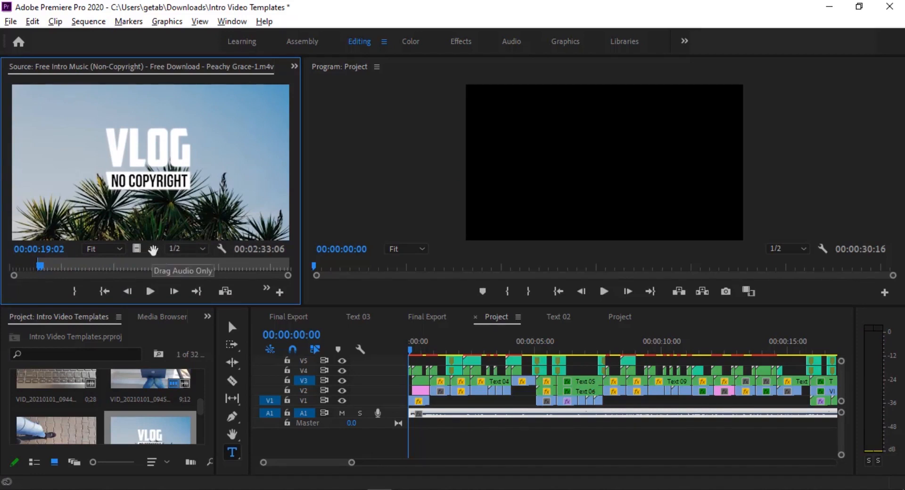
{"action": "left_click", "coordinate": [536, 412]}
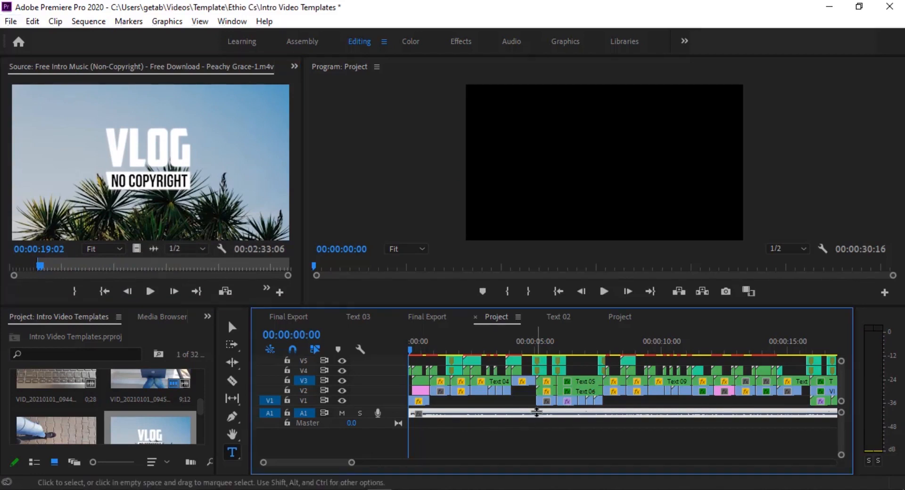
{"action": "key", "text": "Delete"}
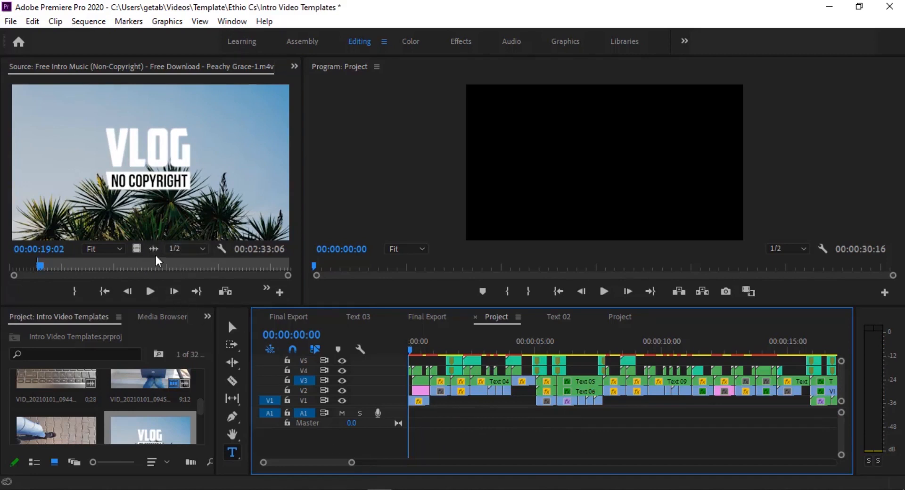
Try to add the Free Intro Music clip to the Project sequence, then undo the insertion.
{"action": "key", "text": "alt"}
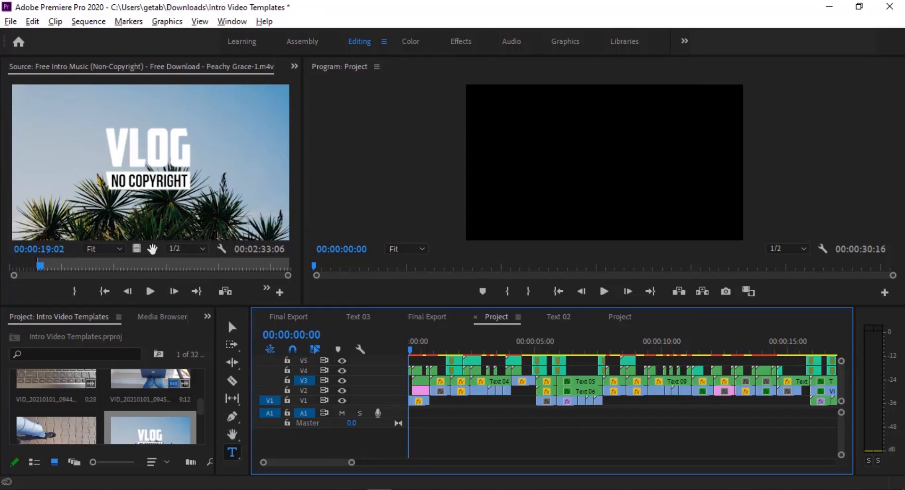
{"action": "left_click_drag", "start_coordinate": [154, 249], "coordinate": [555, 446]}
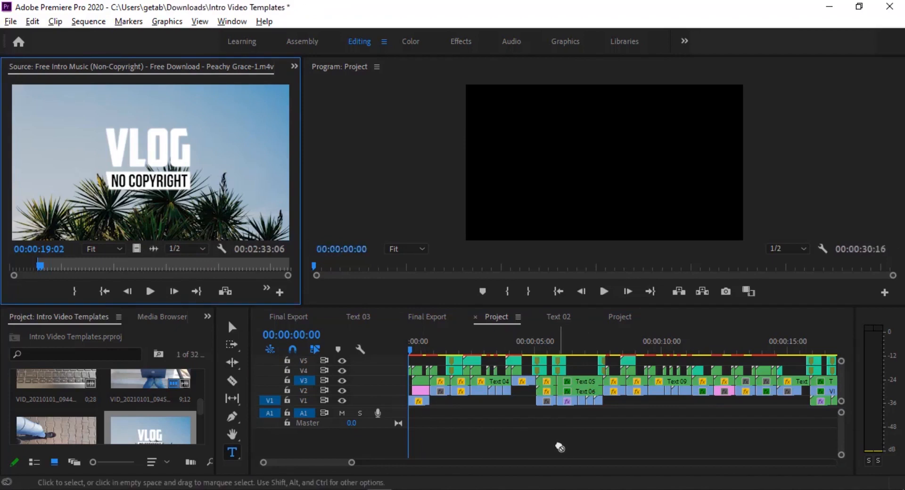
{"action": "left_click", "coordinate": [438, 410]}
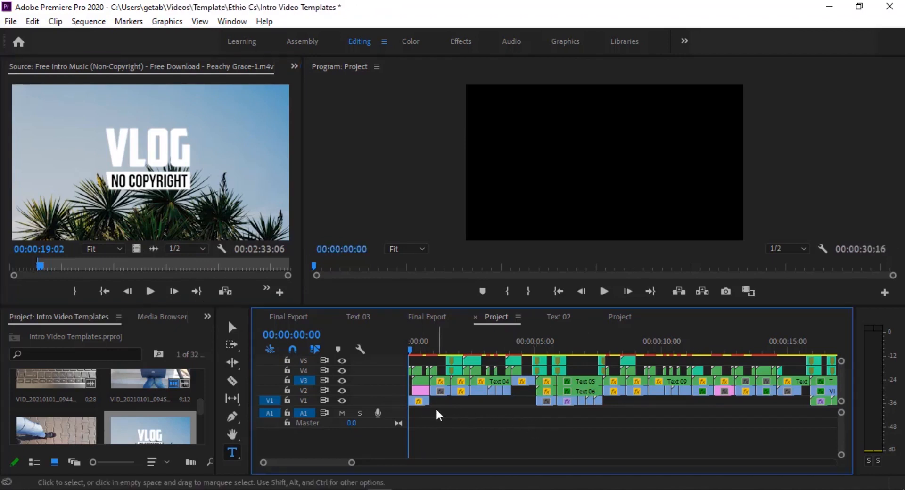
{"action": "left_click", "coordinate": [270, 413]}
{"action": "key", "text": "backslash"}
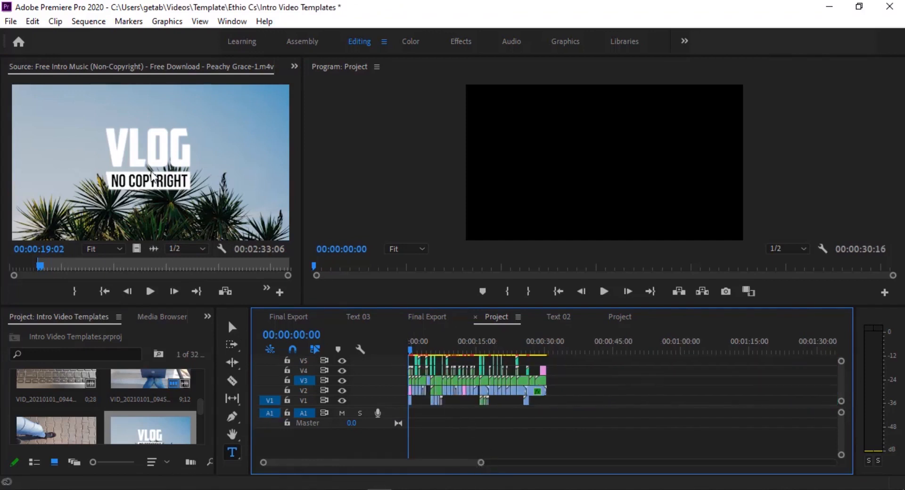
{"action": "left_click_drag", "start_coordinate": [141, 170], "coordinate": [610, 411]}
{"action": "key", "text": "ctrl+z"}
Place only the audio of the Free Intro Music clip on track A1 at the start of the Project sequence.
{"action": "left_click_drag", "start_coordinate": [464, 464], "coordinate": [415, 466]}
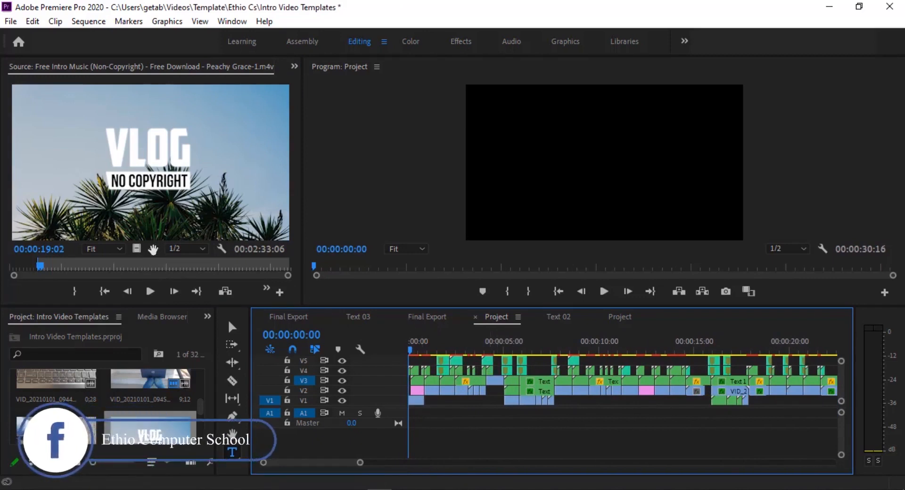
{"action": "left_click_drag", "start_coordinate": [152, 247], "coordinate": [409, 418]}
{"action": "left_click_drag", "start_coordinate": [361, 466], "coordinate": [456, 475]}
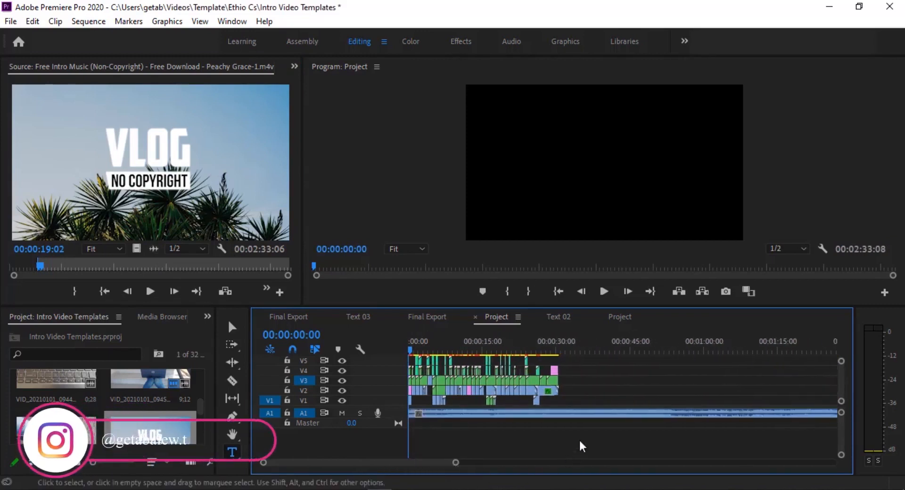
Cut the A1 music clip with the Razor tool where the video tracks end, and delete the excess audio after the cut.
{"action": "left_click", "coordinate": [234, 378]}
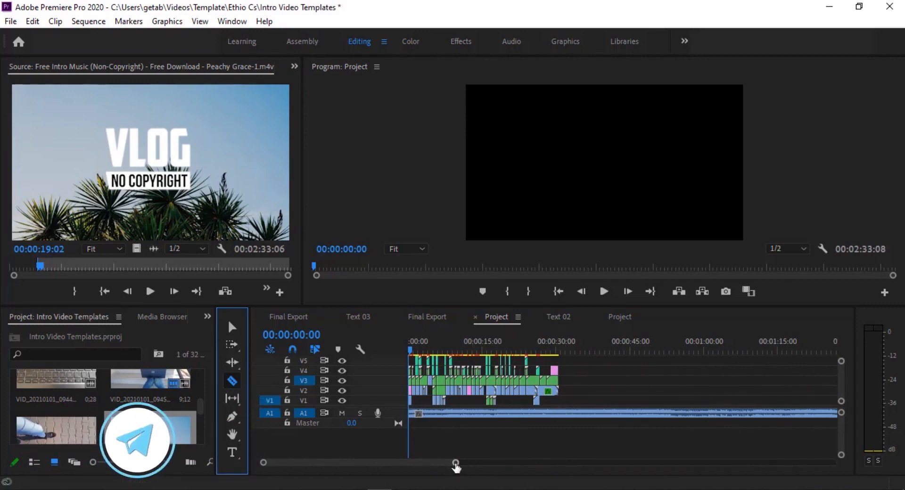
{"action": "left_click_drag", "start_coordinate": [454, 462], "coordinate": [402, 463]}
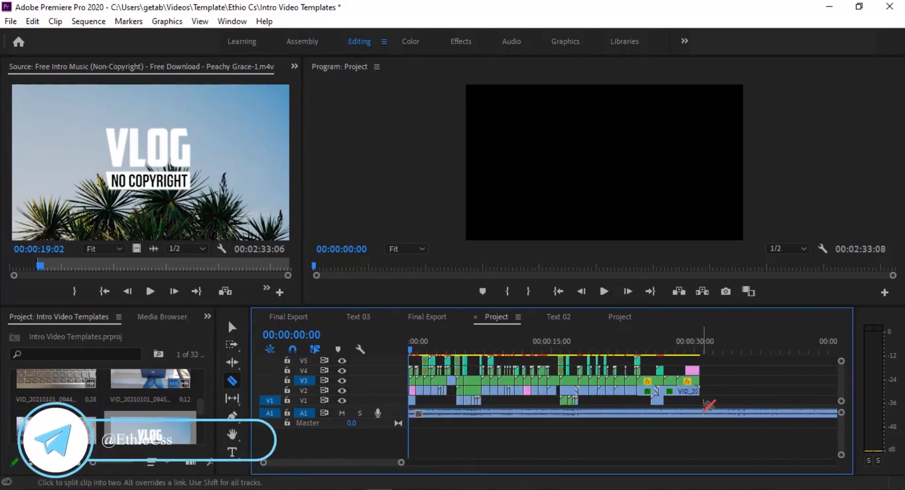
{"action": "left_click", "coordinate": [702, 413]}
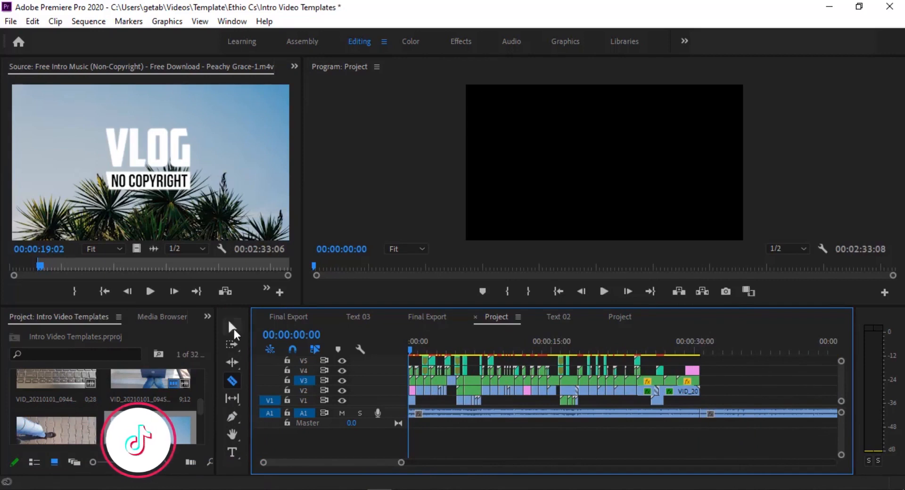
{"action": "left_click", "coordinate": [233, 329]}
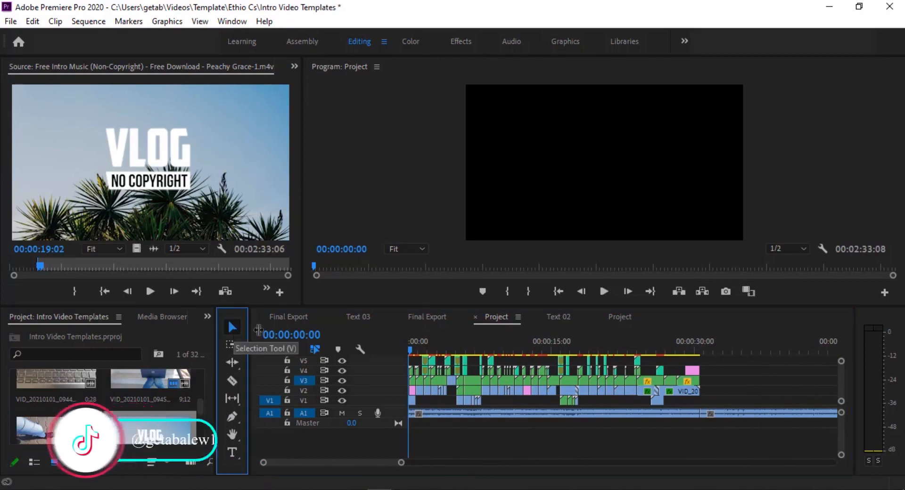
{"action": "left_click", "coordinate": [743, 413]}
{"action": "key", "text": "Delete"}
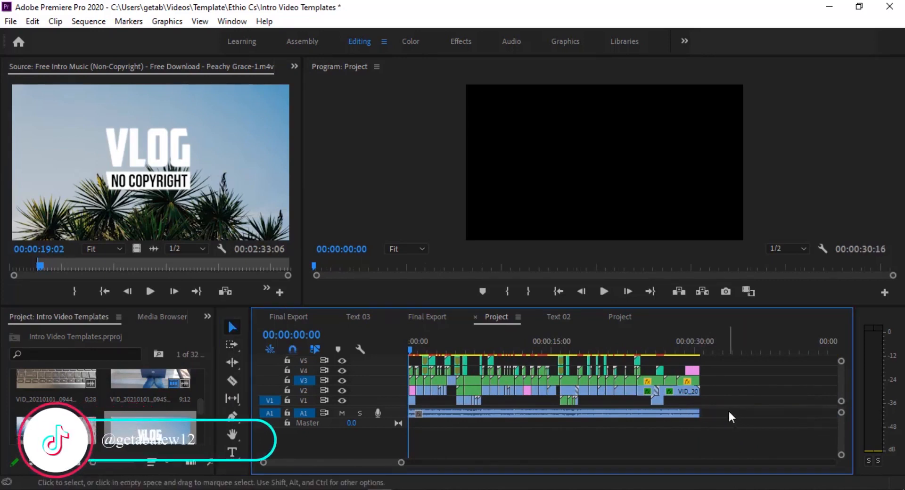
Scrub through the opening of the Project sequence up to 00:00:02:14 to review its clips and titles.
{"action": "left_click_drag", "start_coordinate": [401, 462], "coordinate": [327, 466]}
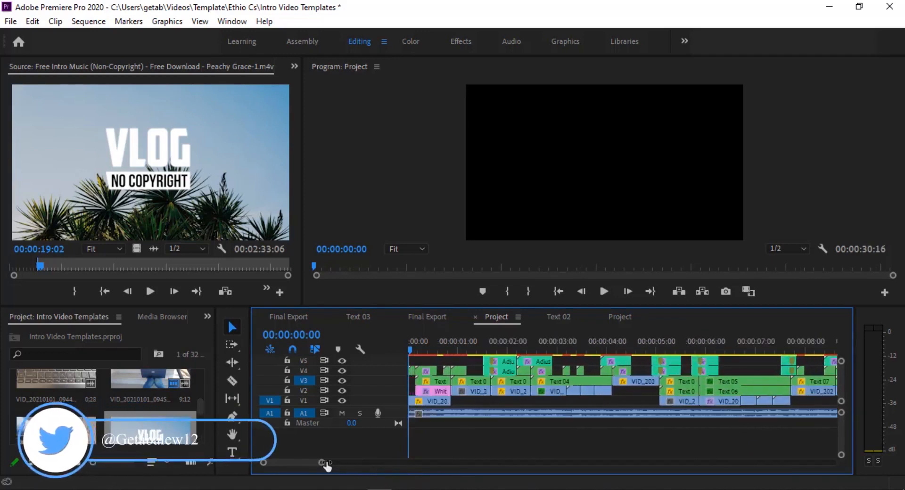
{"action": "left_click", "coordinate": [412, 352]}
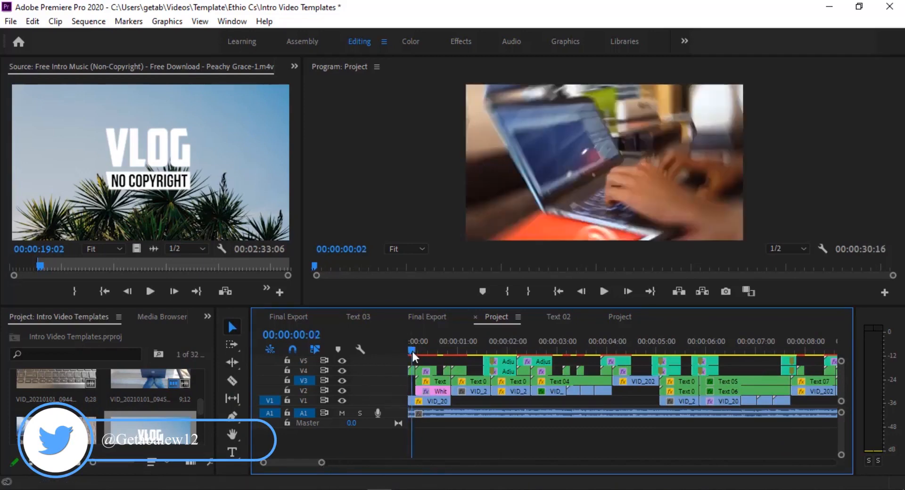
{"action": "left_click_drag", "start_coordinate": [412, 352], "coordinate": [536, 357]}
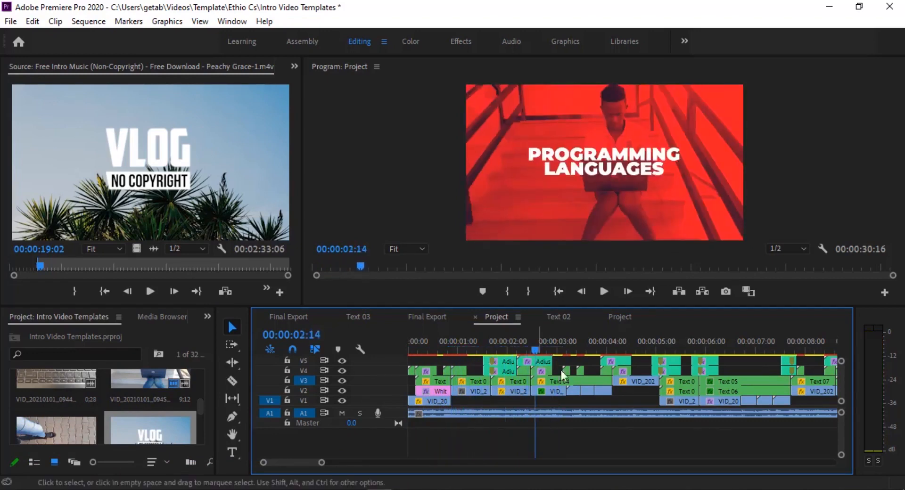
Inspect the Text 04 title near 00:00:02:19 by opening its nested sequence, then switch to the other Project sequence.
{"action": "left_click", "coordinate": [546, 351]}
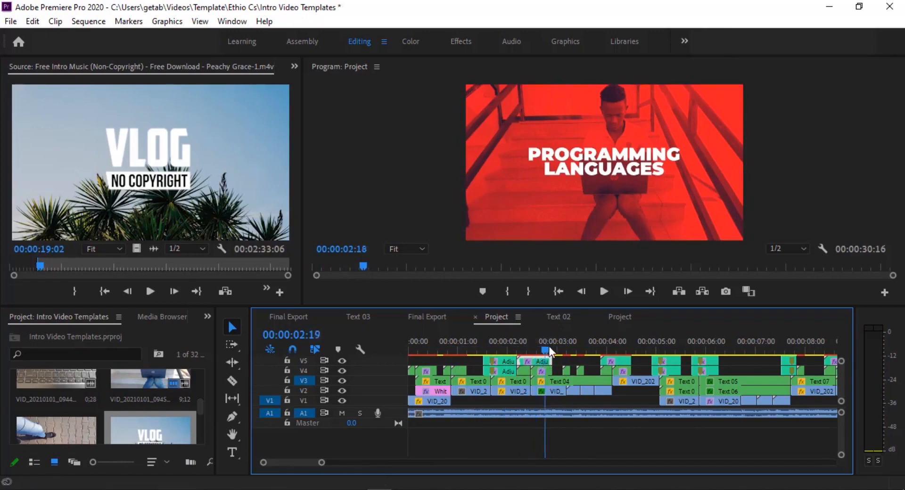
{"action": "left_click_drag", "start_coordinate": [549, 352], "coordinate": [555, 352]}
{"action": "double_click", "coordinate": [571, 381]}
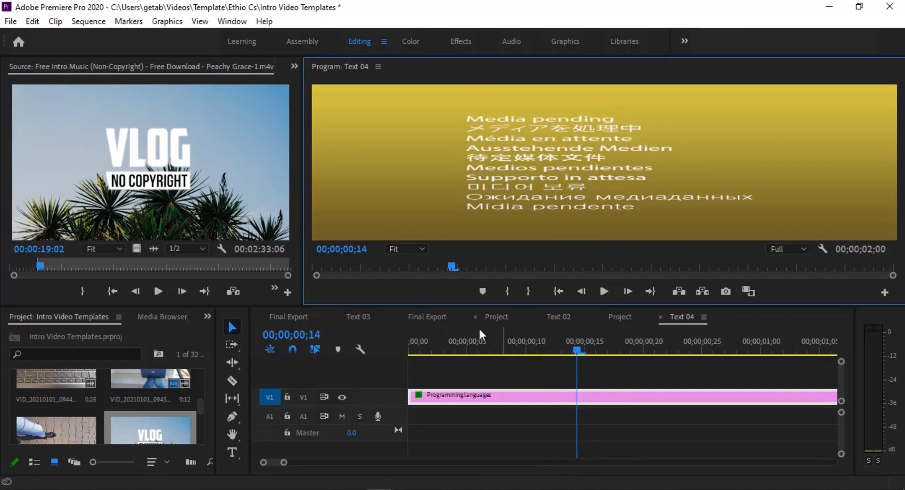
{"action": "left_click", "coordinate": [625, 315]}
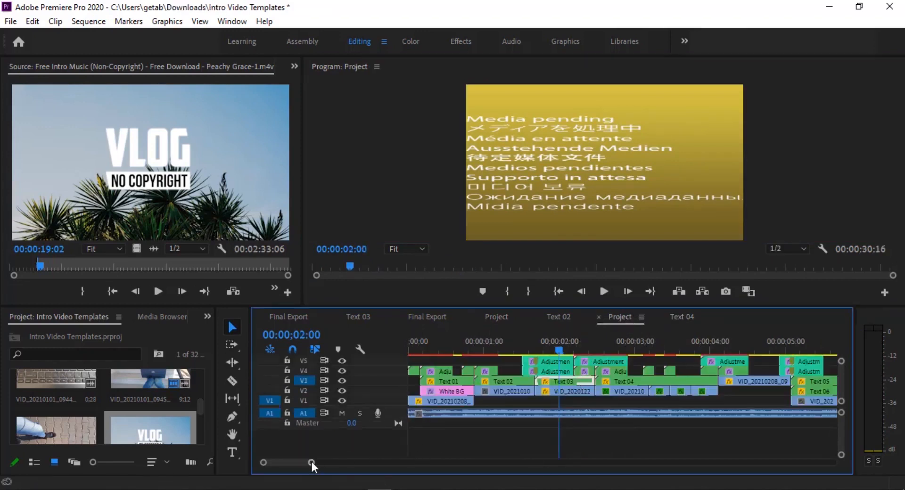
Check the Project sequence's title at 00:00:05:23 and look over the full length of the sequence.
{"action": "left_click_drag", "start_coordinate": [312, 462], "coordinate": [345, 462]}
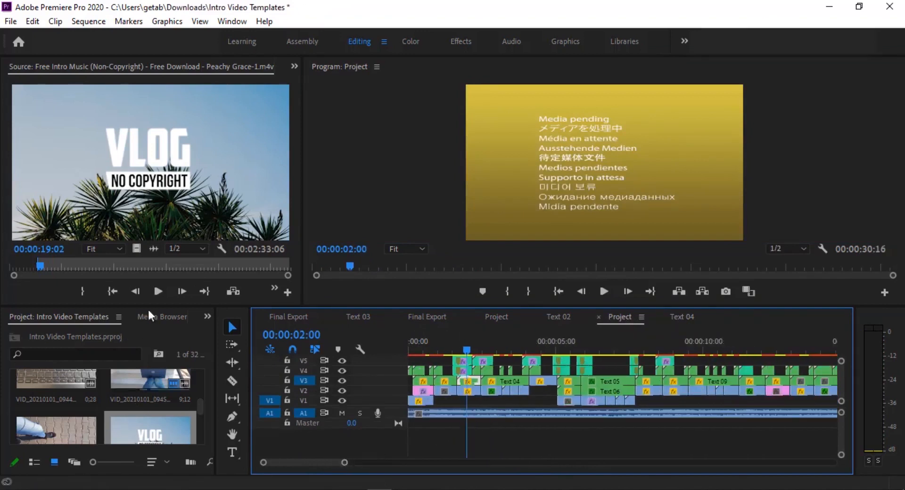
{"action": "left_click", "coordinate": [583, 347]}
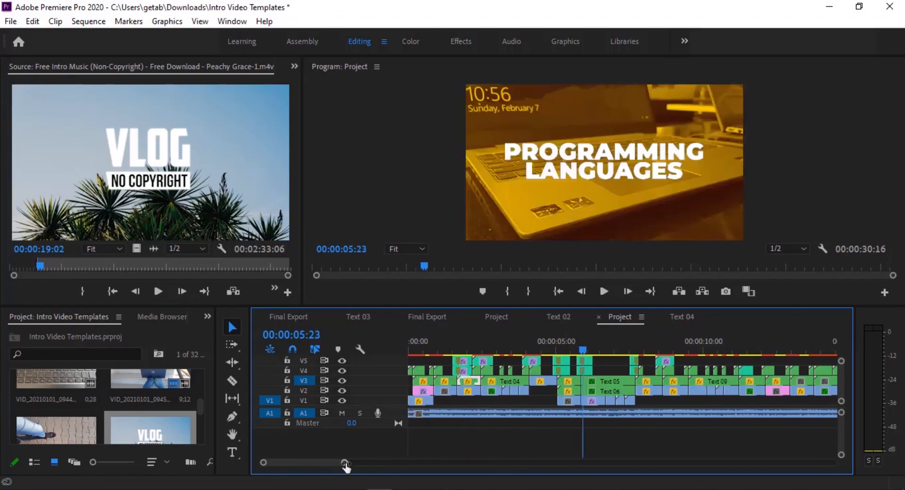
{"action": "left_click_drag", "start_coordinate": [344, 463], "coordinate": [487, 466]}
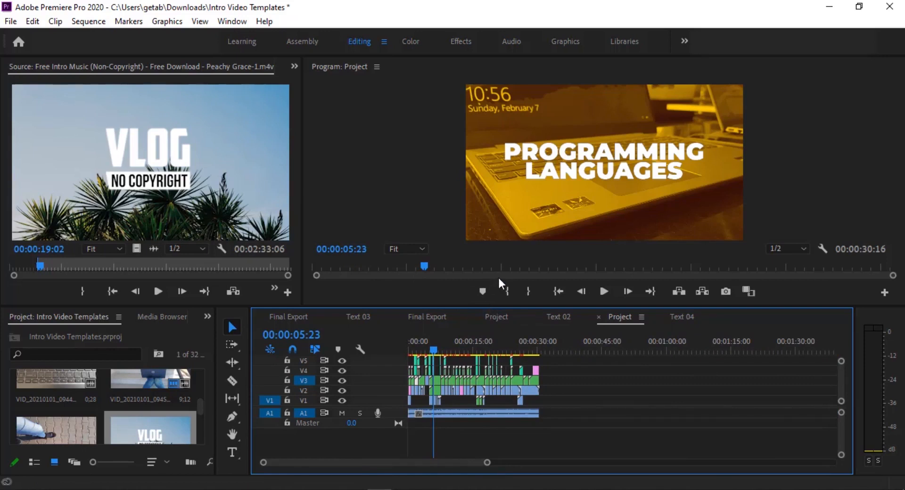
Open the media export settings for the Project sequence and choose H.264 as the format.
{"action": "left_click", "coordinate": [10, 21]}
{"action": "mouse_move", "coordinate": [197, 409]}
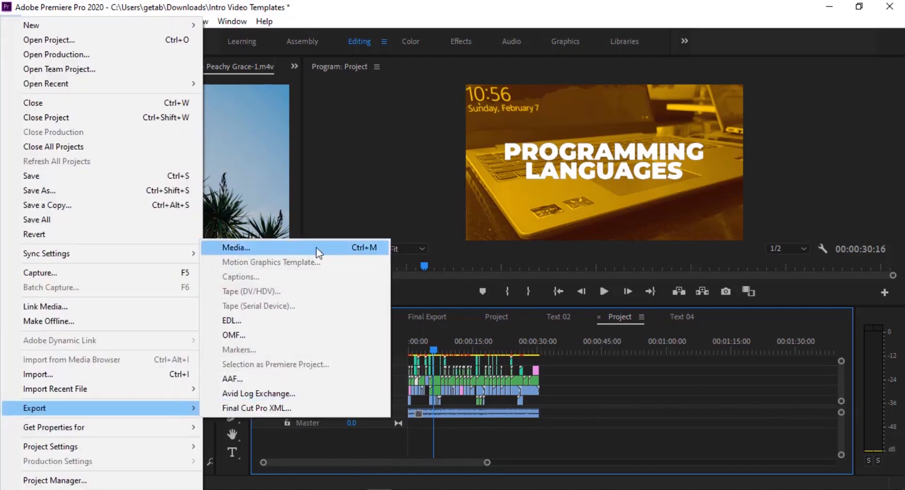
{"action": "left_click", "coordinate": [358, 250]}
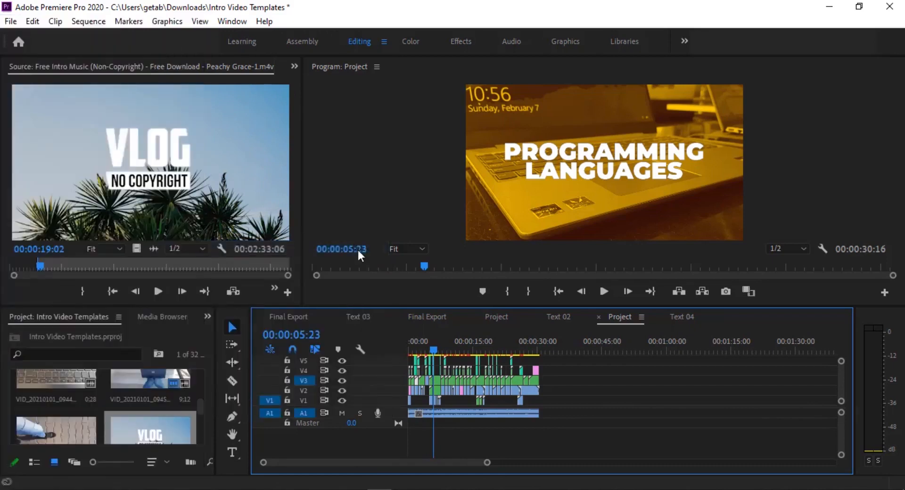
{"action": "left_click", "coordinate": [526, 269]}
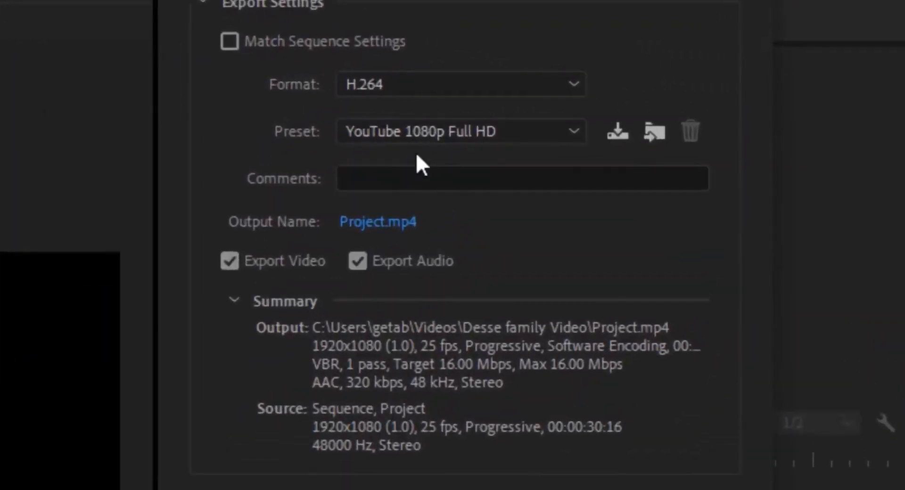
{"action": "left_click", "coordinate": [557, 79]}
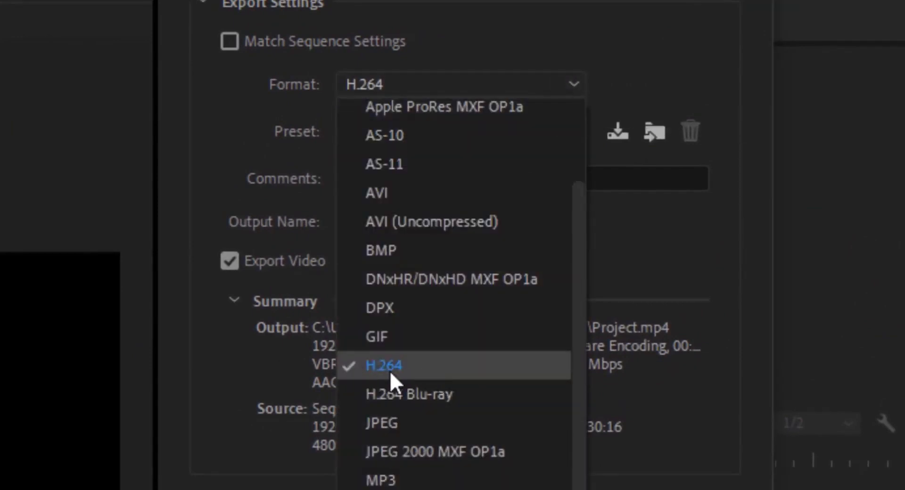
{"action": "left_click", "coordinate": [426, 368]}
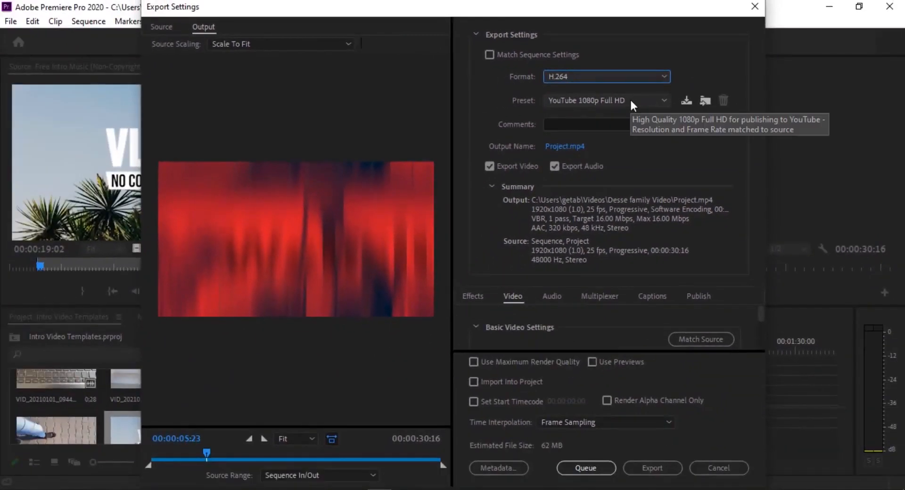
Try the YouTube 2160p 4K Ultra HD export preset, and switch back to YouTube 1080p Full HD.
{"action": "left_click", "coordinate": [630, 101]}
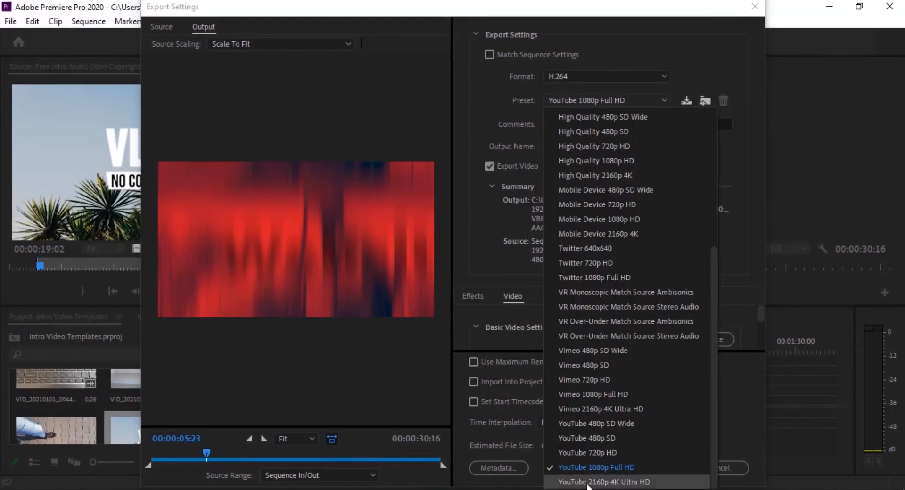
{"action": "left_click", "coordinate": [593, 483]}
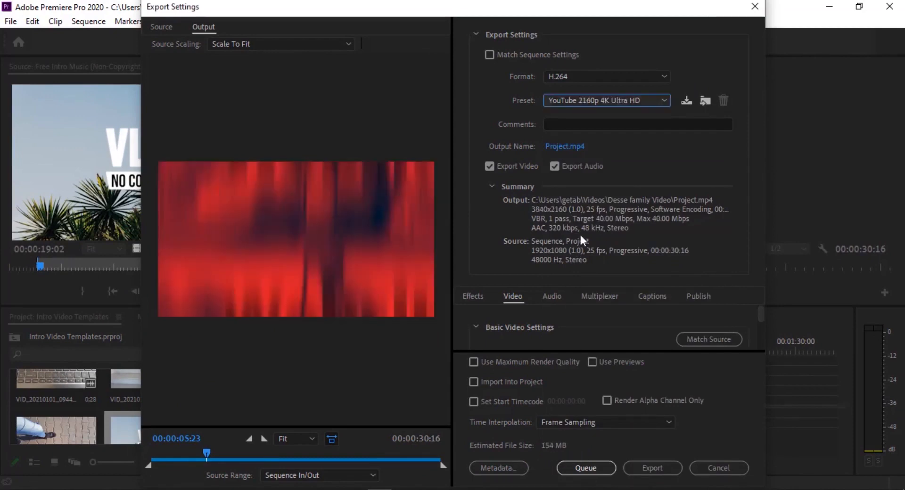
{"action": "left_click", "coordinate": [640, 97]}
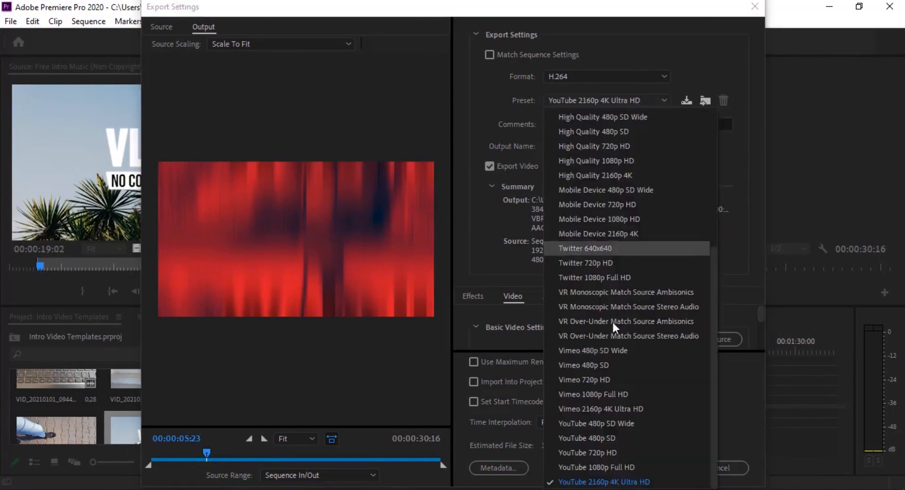
{"action": "left_click", "coordinate": [605, 481]}
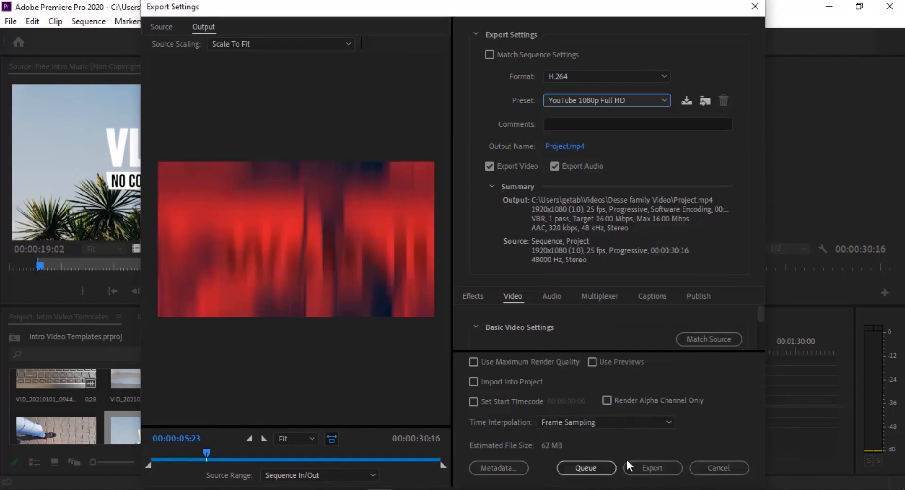
Set the output file to intro in the Pro last post folder under Videos and export the sequence.
{"action": "left_click", "coordinate": [566, 149]}
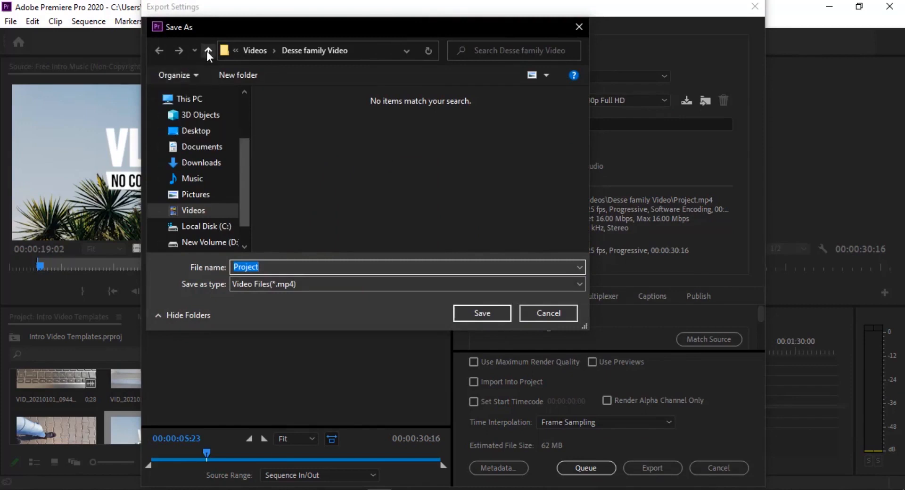
{"action": "left_click", "coordinate": [208, 210]}
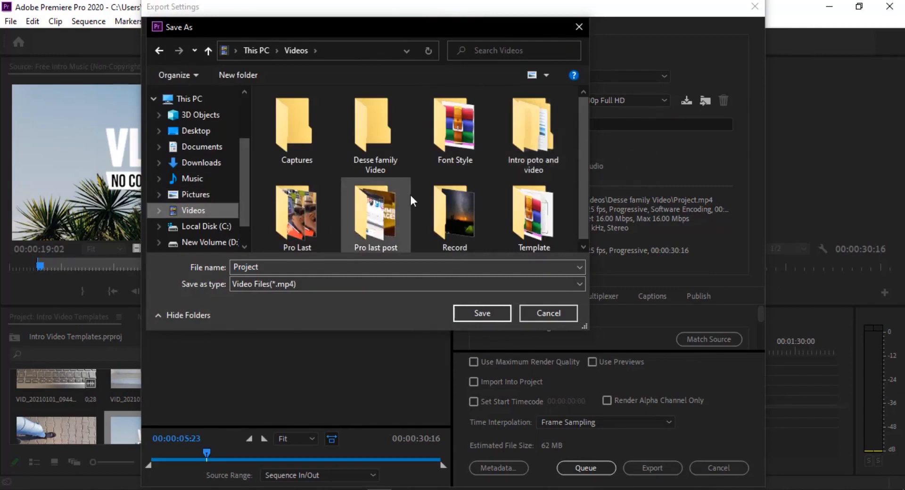
{"action": "scroll", "coordinate": [457, 210], "scroll_direction": "down", "scroll_amount": 1}
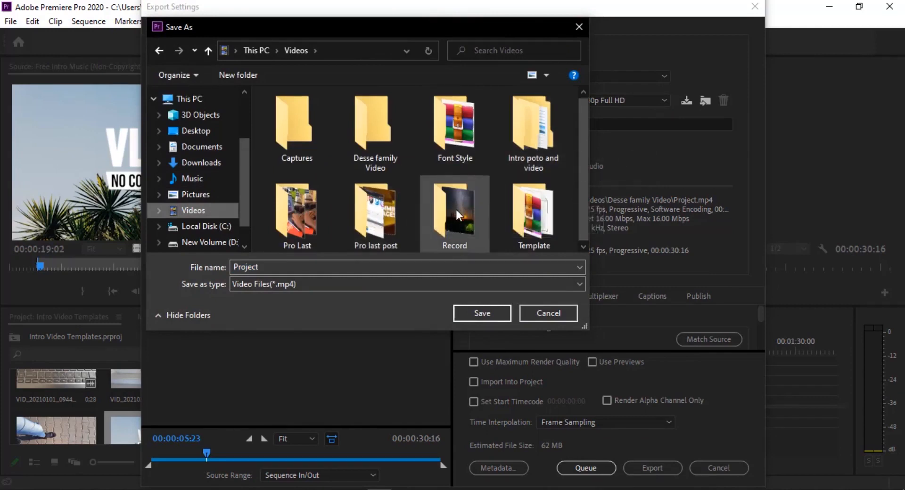
{"action": "double_click", "coordinate": [379, 222]}
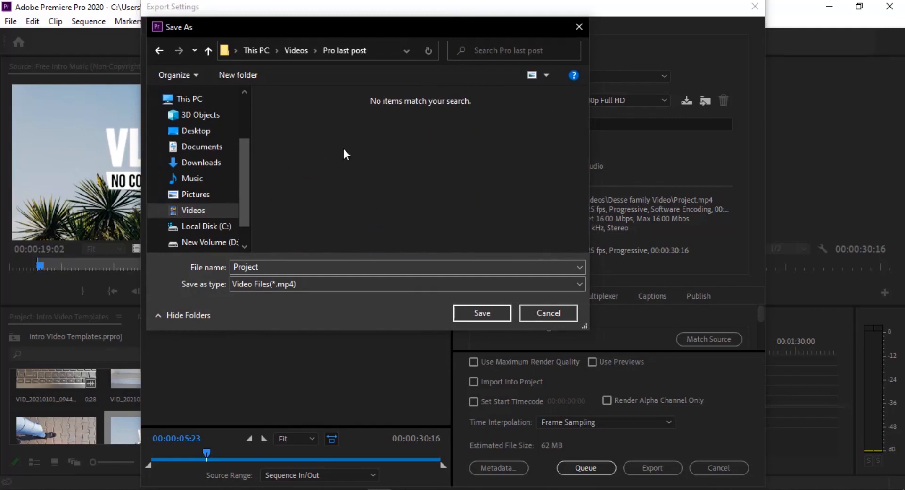
{"action": "double_click", "coordinate": [259, 267]}
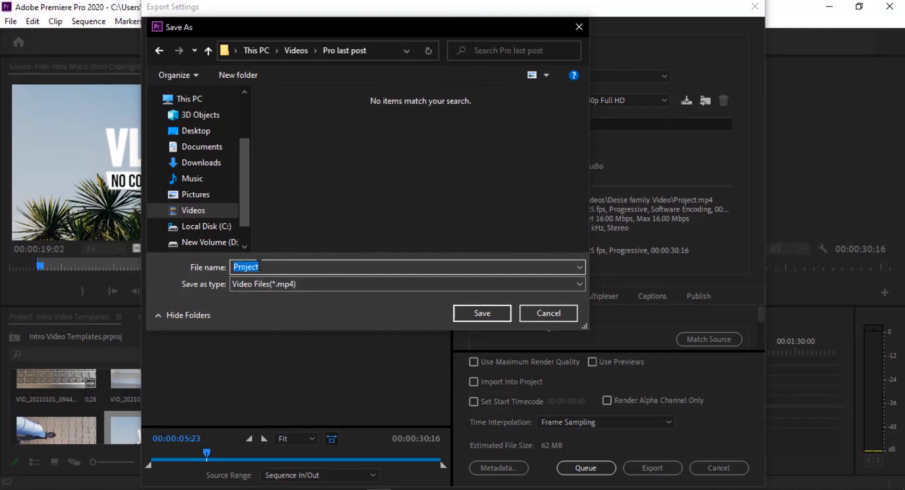
{"action": "type", "text": "intro"}
{"action": "left_click", "coordinate": [479, 312]}
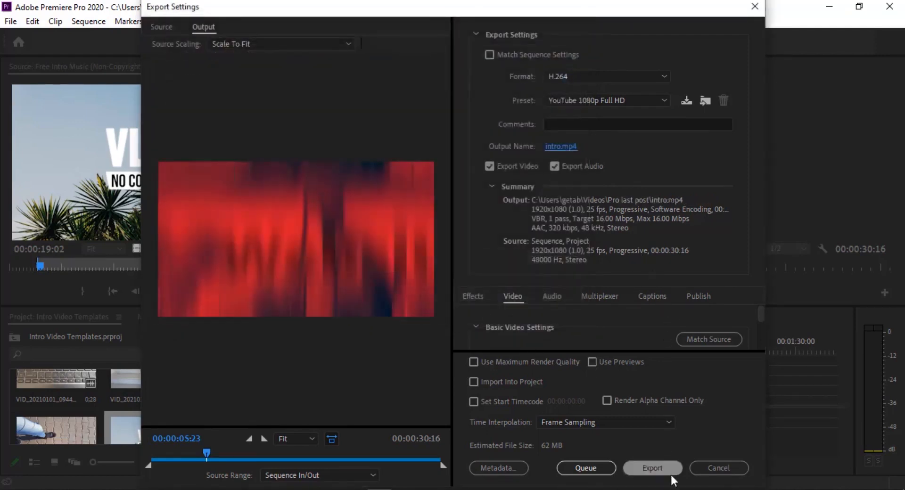
{"action": "left_click", "coordinate": [649, 469]}
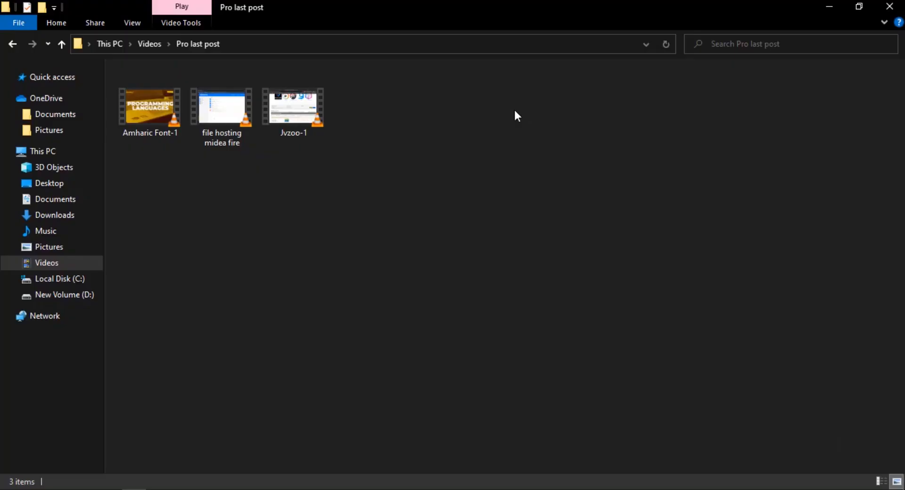
Play INTROfinal from the Pro Last folder under Videos full screen in VLC media player, and leave full screen.
{"action": "left_click", "coordinate": [61, 45]}
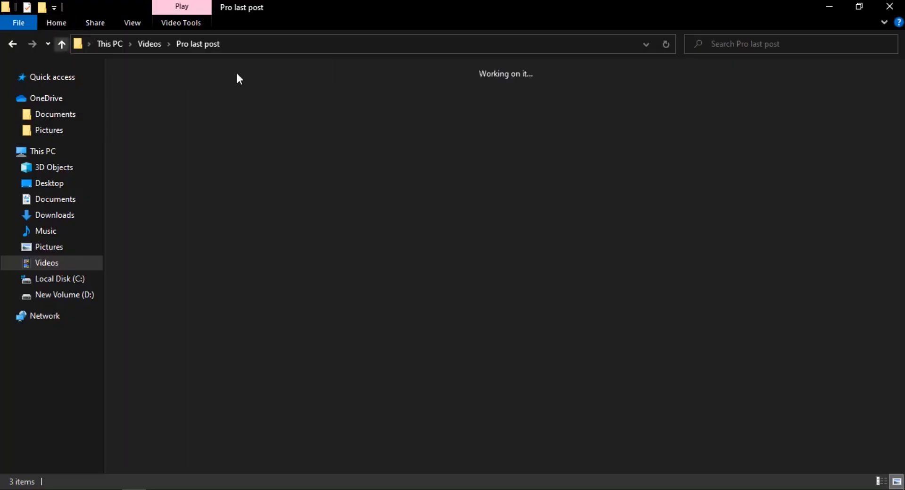
{"action": "double_click", "coordinate": [432, 104]}
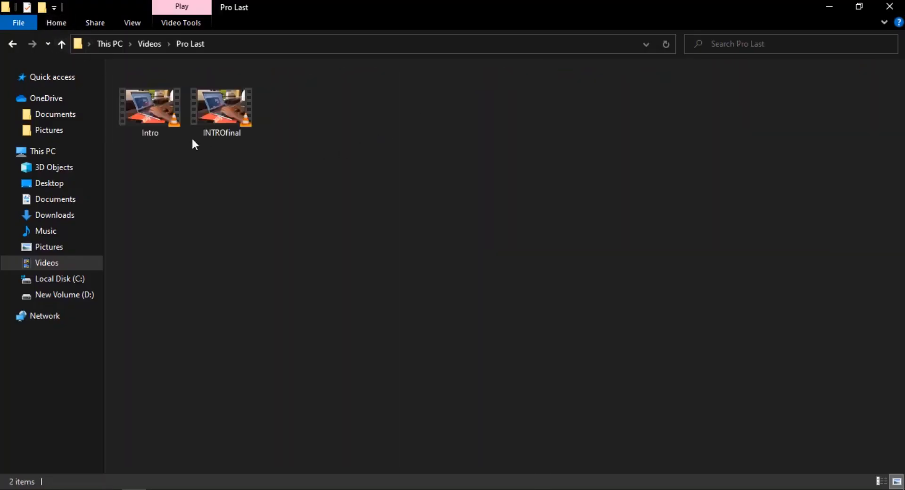
{"action": "left_click", "coordinate": [217, 116]}
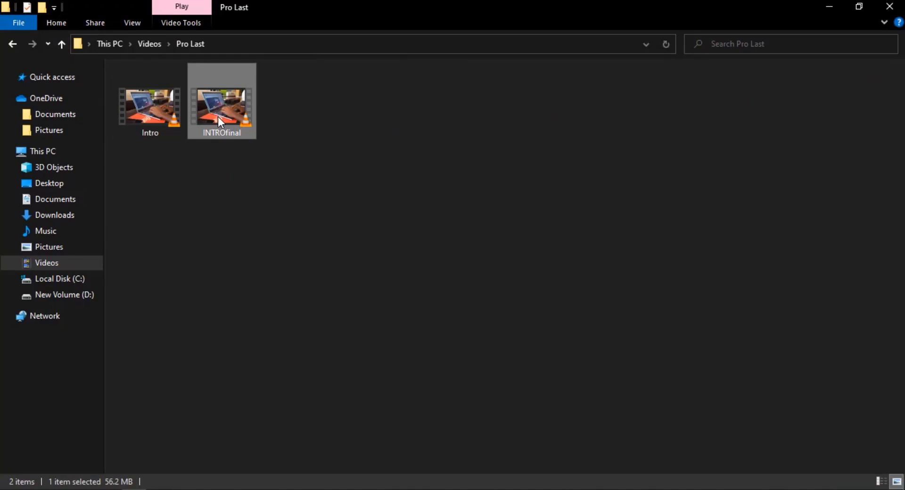
{"action": "double_click", "coordinate": [218, 118]}
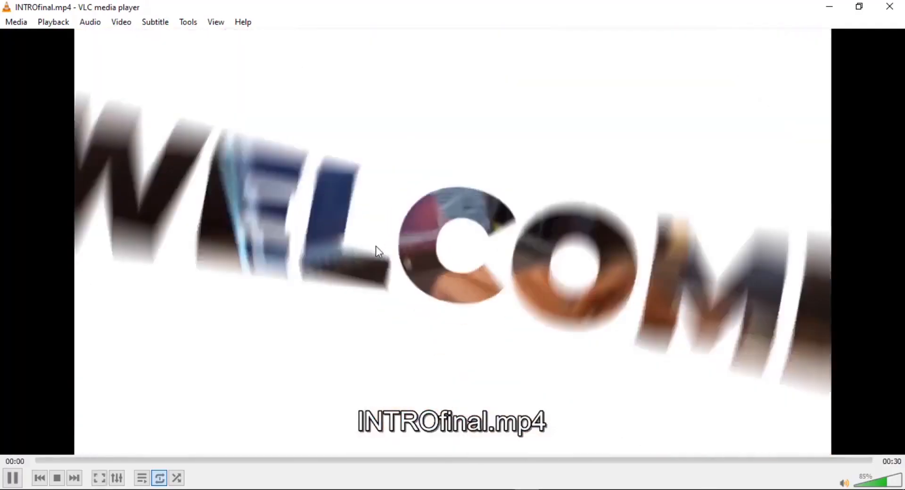
{"action": "double_click", "coordinate": [414, 234]}
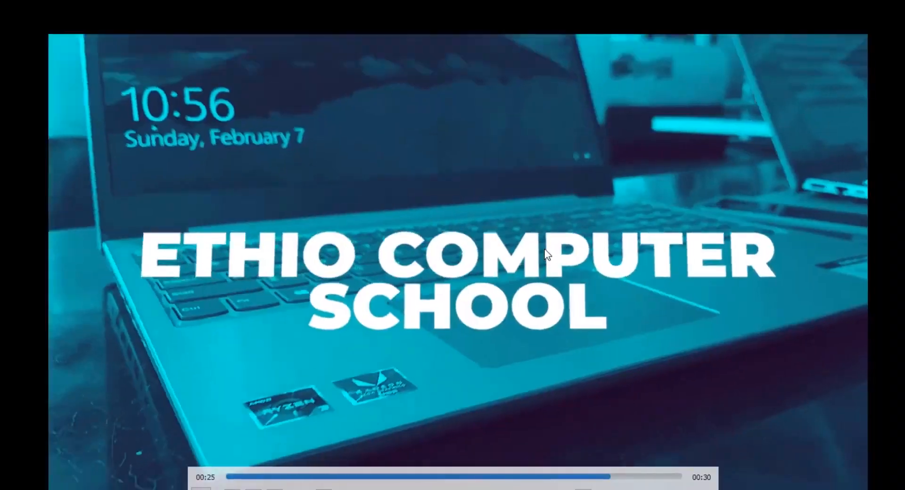
{"action": "double_click", "coordinate": [545, 254]}
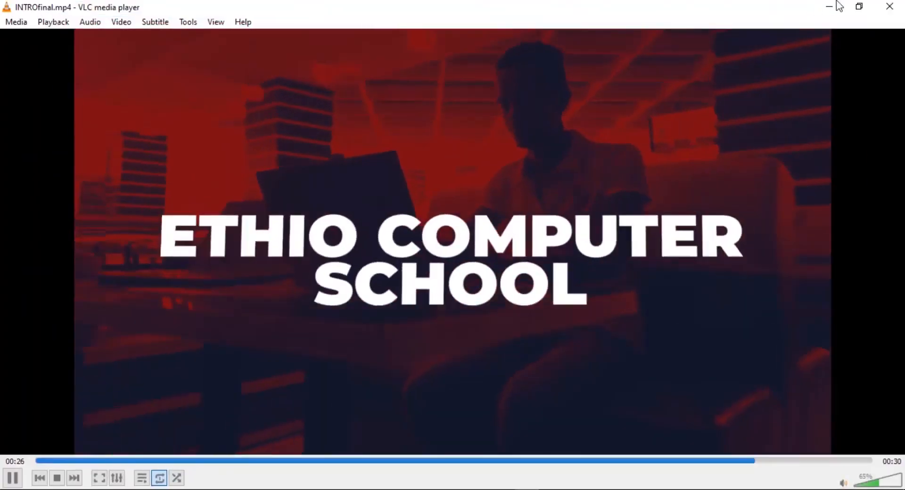